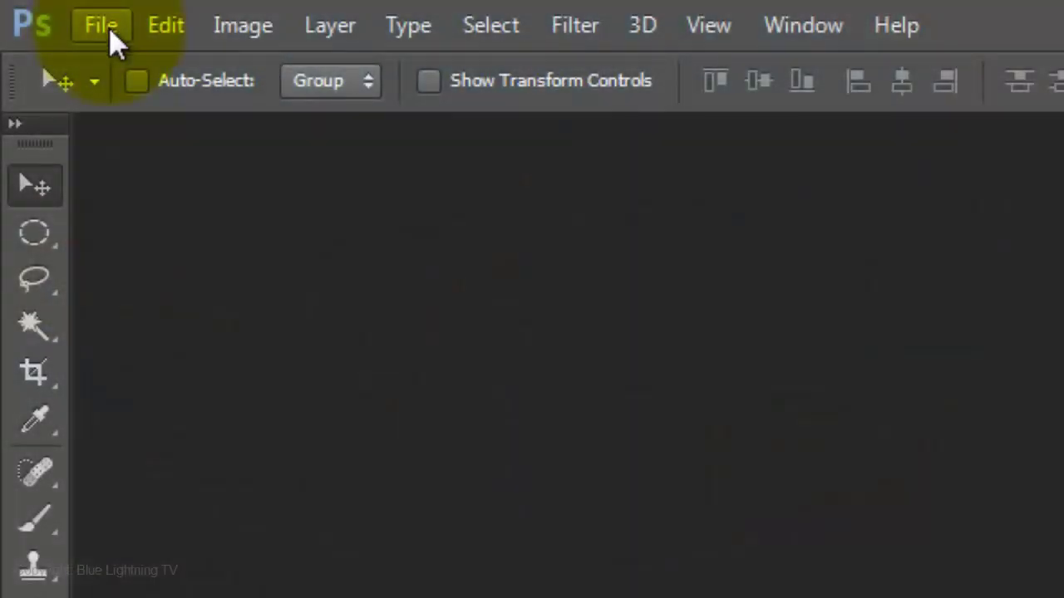
# - Open Lens Blur Orig Photo.jpg from the Lens Blur folder
pyautogui.click(109, 28)
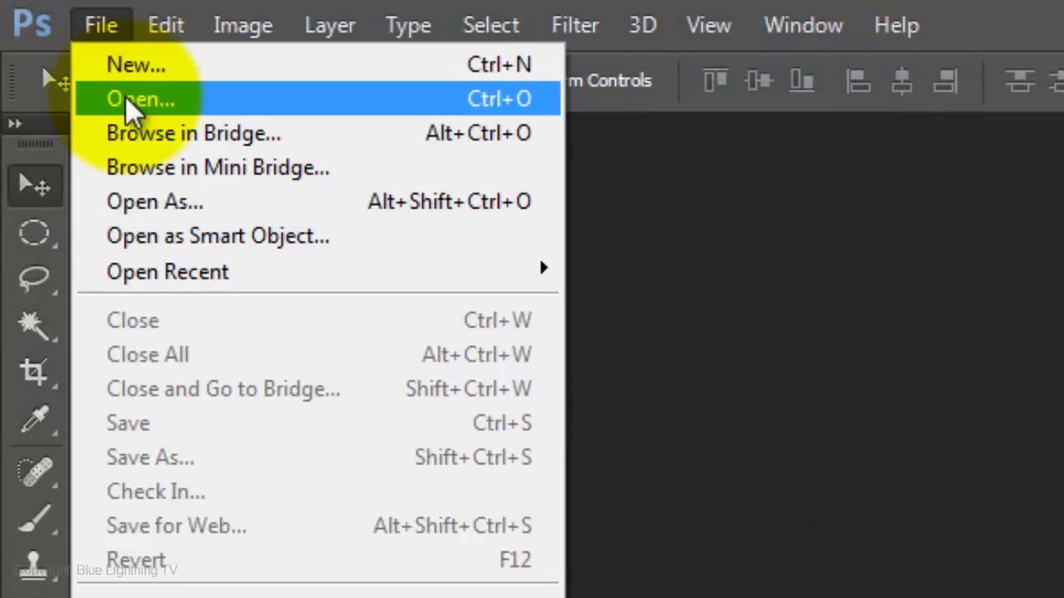
pyautogui.click(133, 101)
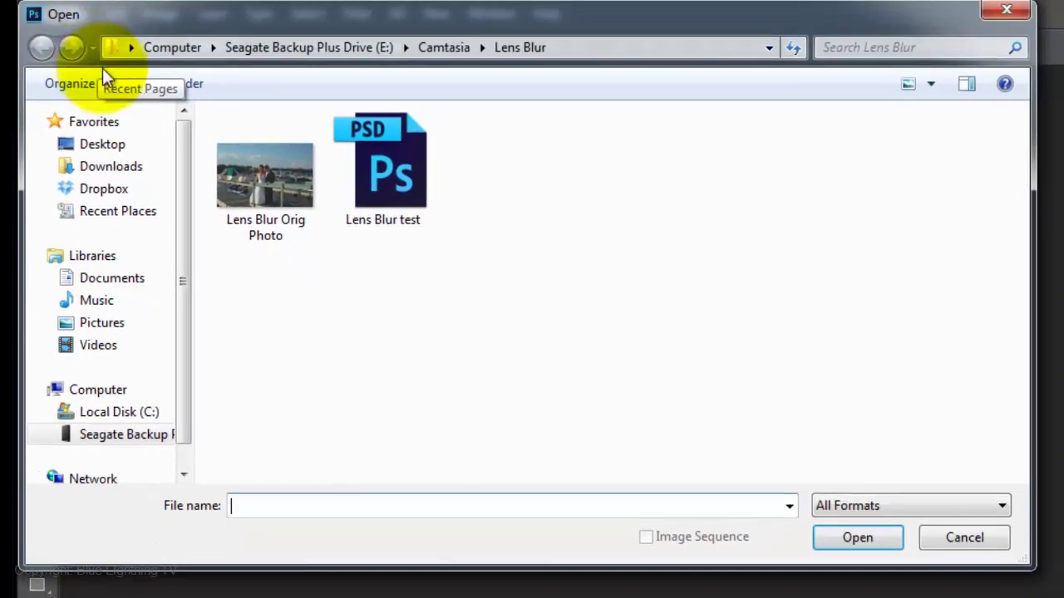
pyautogui.click(250, 184)
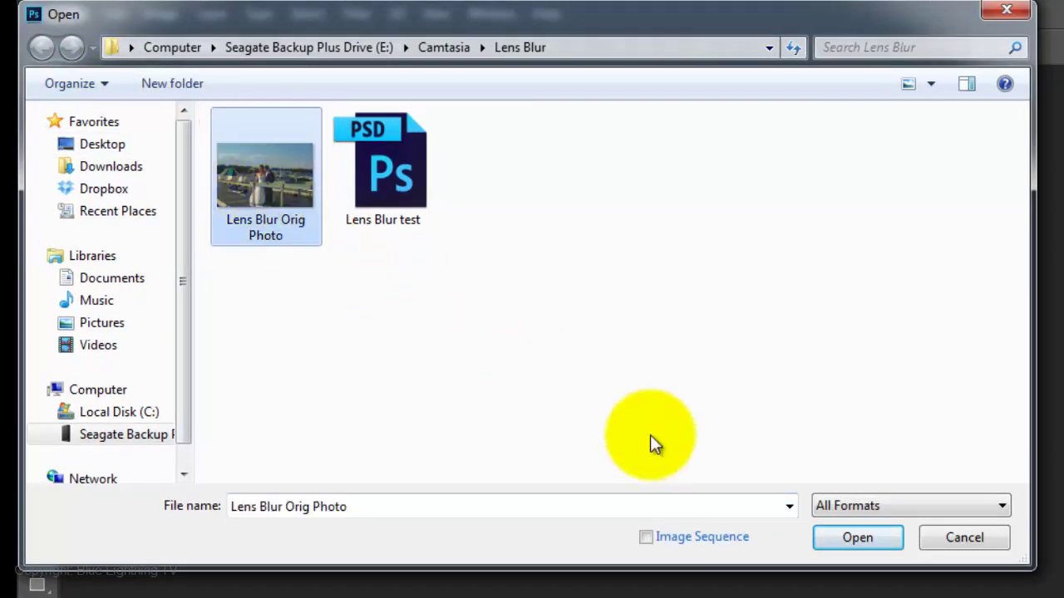
pyautogui.click(856, 537)
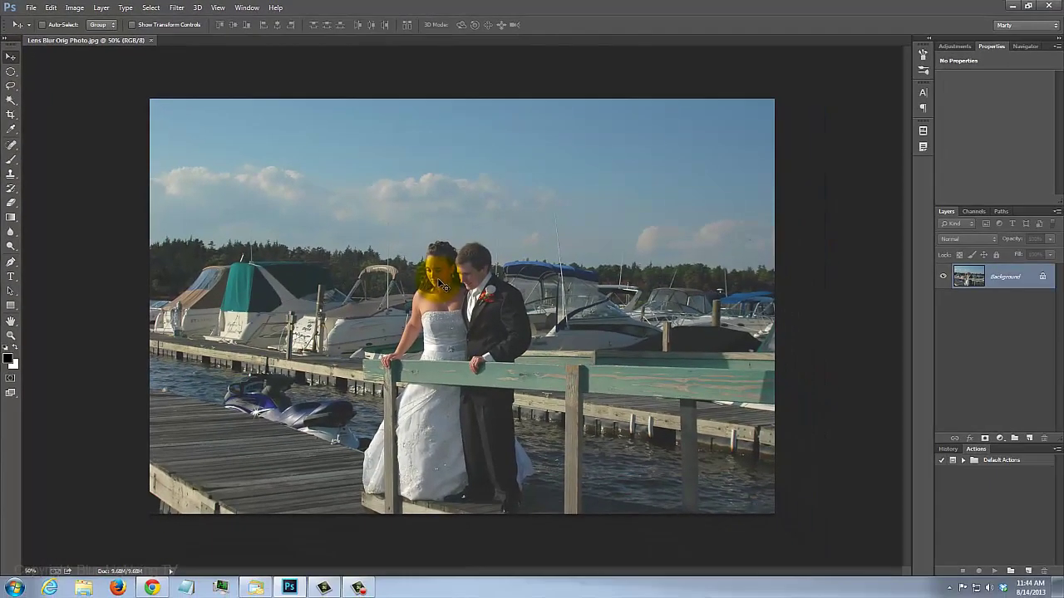
# - Fit the photo on screen, duplicate the Background as Layer 1, and bring up Levels
pyautogui.hotkey('ctrl', '0')
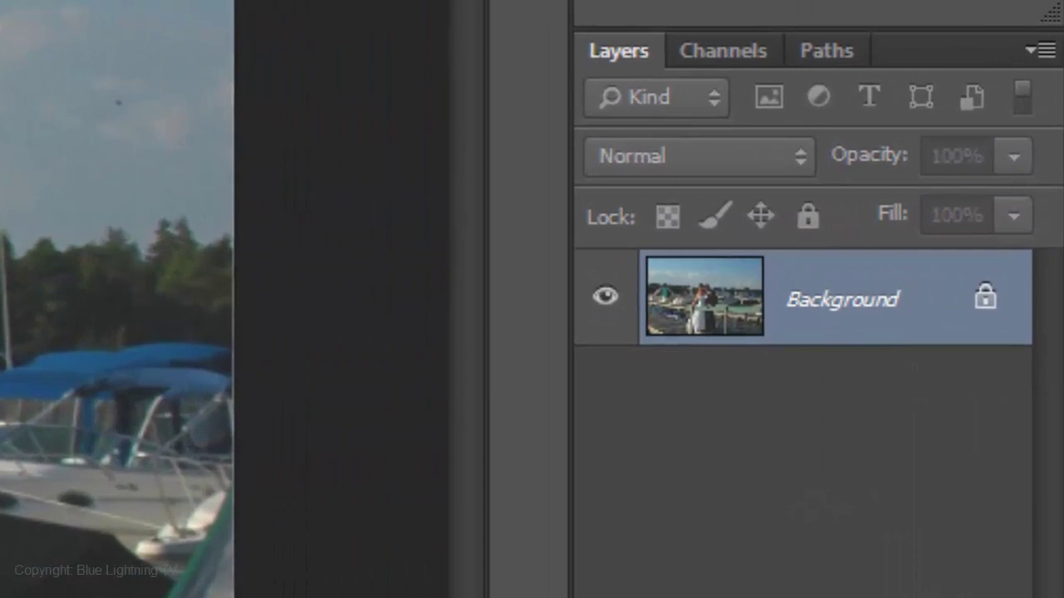
pyautogui.hotkey('ctrl', 'j')
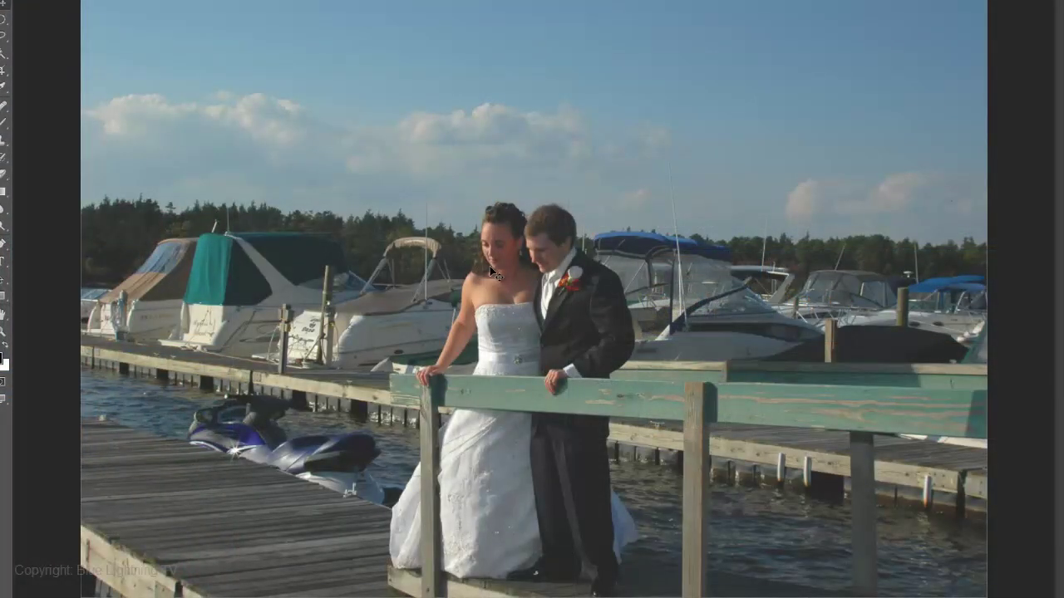
pyautogui.hotkey('ctrl', 'l')
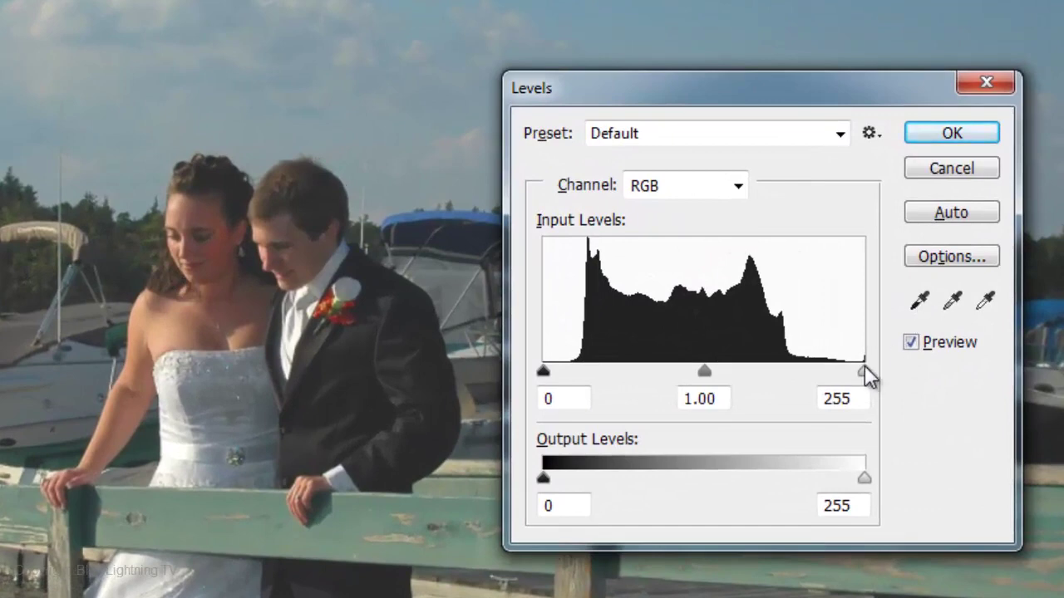
# - Apply Levels with input black 21 and white 196, then run Auto Color
pyautogui.moveTo(864, 372); pyautogui.dragTo(789, 372)
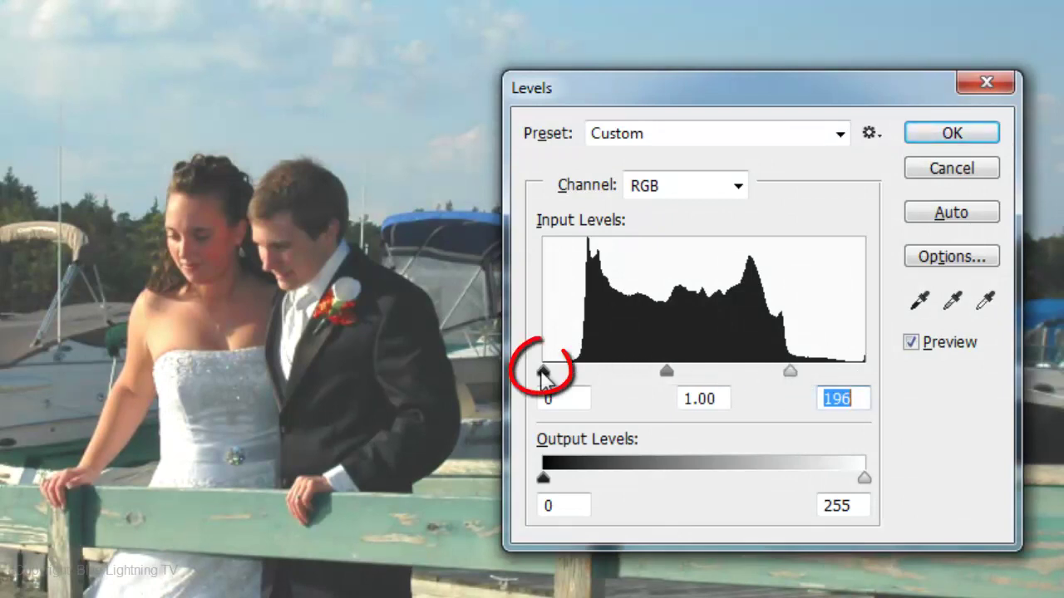
pyautogui.moveTo(543, 372); pyautogui.dragTo(569, 371)
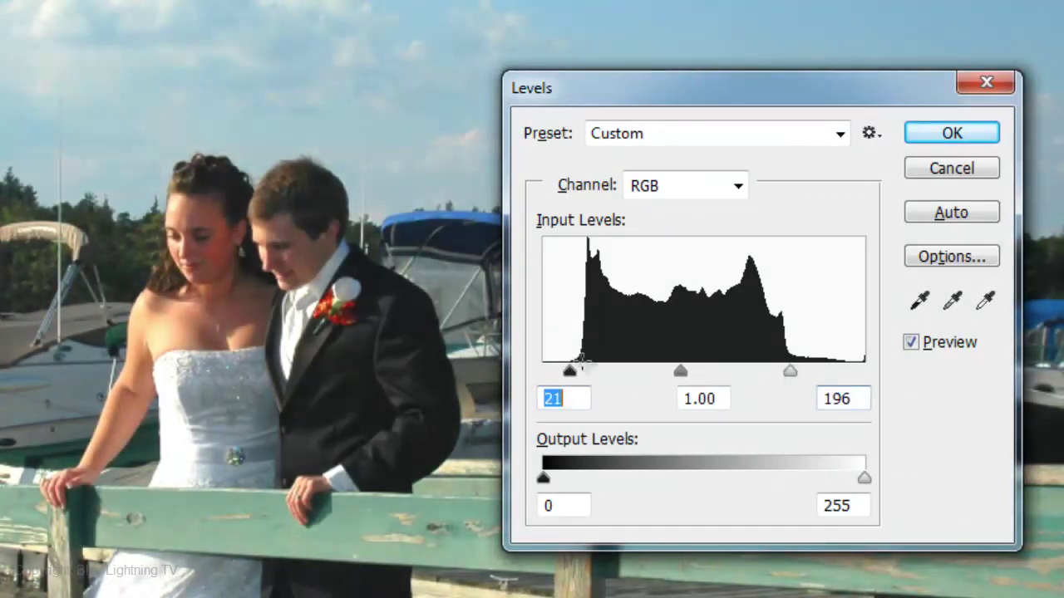
pyautogui.click(952, 135)
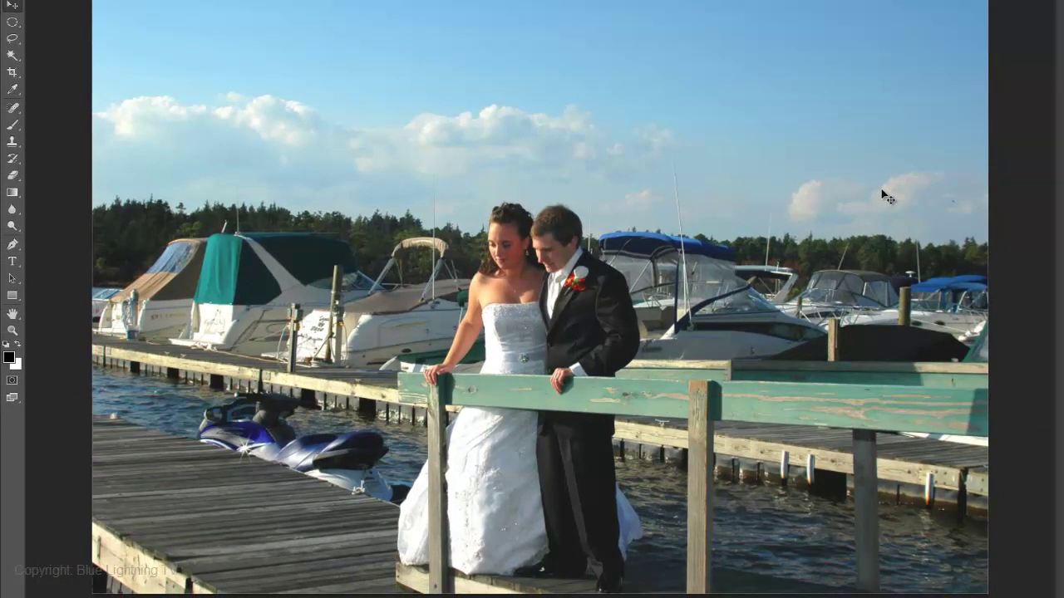
pyautogui.hotkey('ctrl', 'shift', 'b')
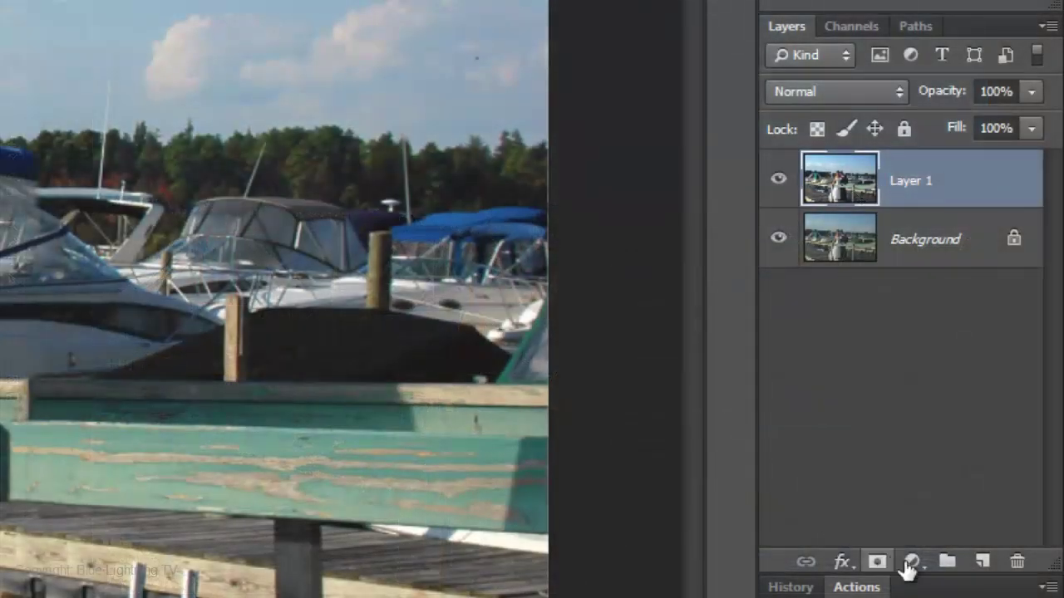
# - Add a Vibrance adjustment layer clipped to Layer 1 with vibrance raised to +34
pyautogui.click(913, 563)
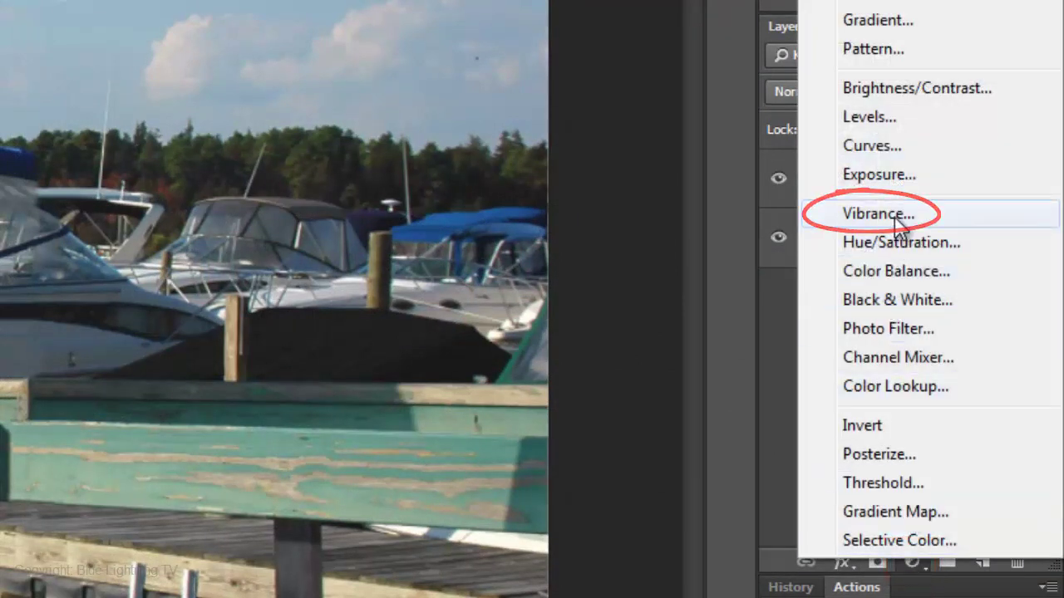
pyautogui.click(895, 218)
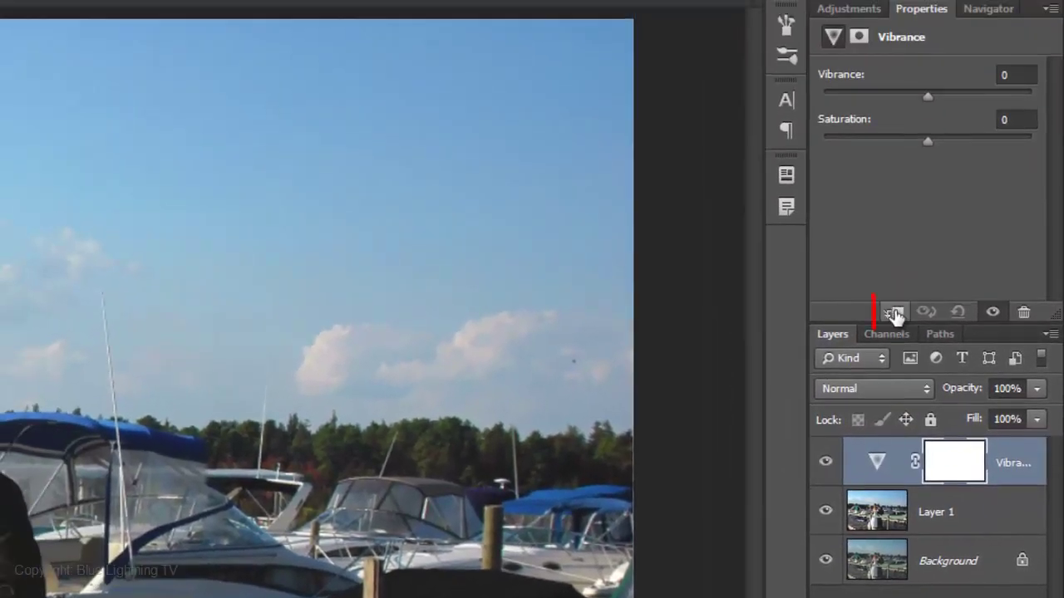
pyautogui.click(895, 315)
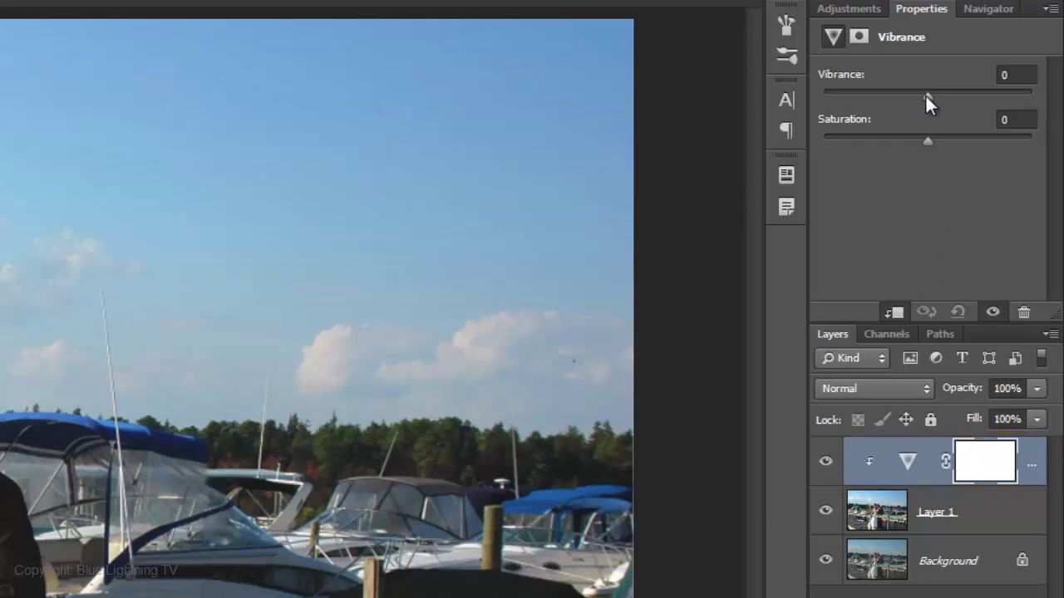
pyautogui.moveTo(926, 94); pyautogui.dragTo(999, 114)
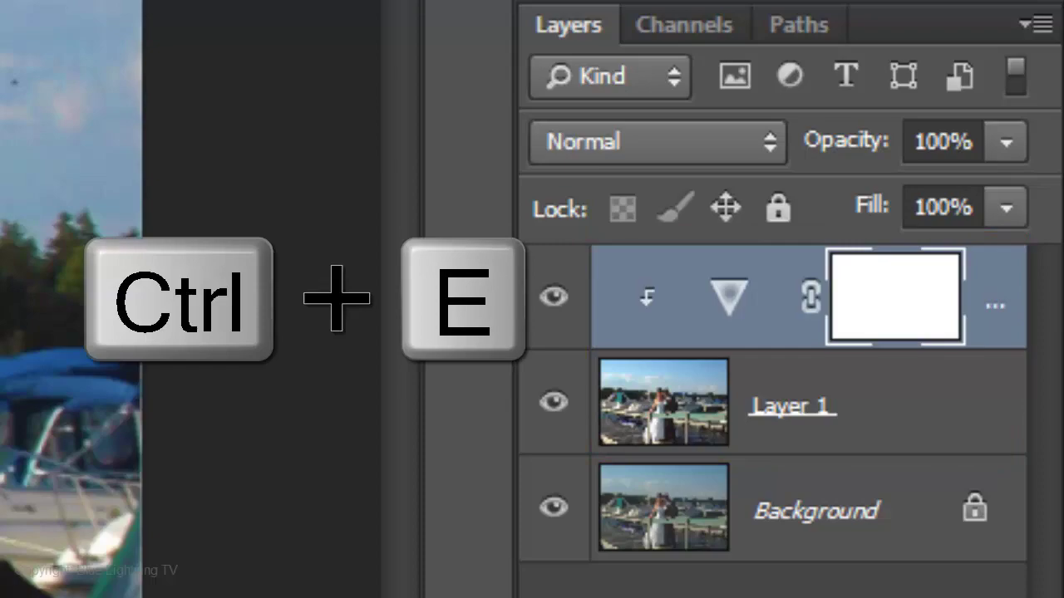
# - Merge the Vibrance layer into Layer 1 and zoom in on the green-covered boat
pyautogui.hotkey('ctrl', 'e')
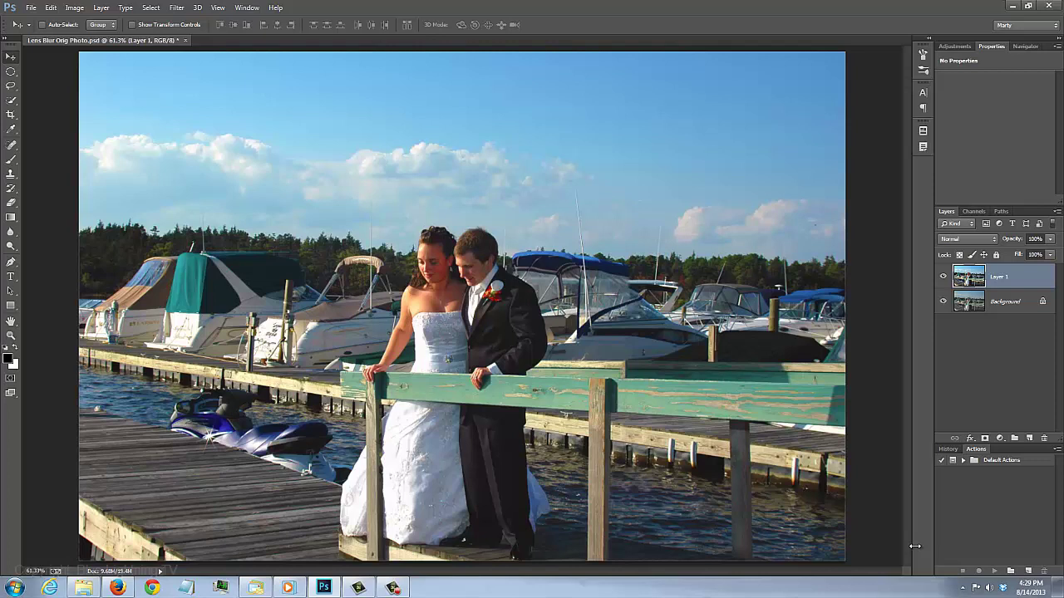
pyautogui.press('z')
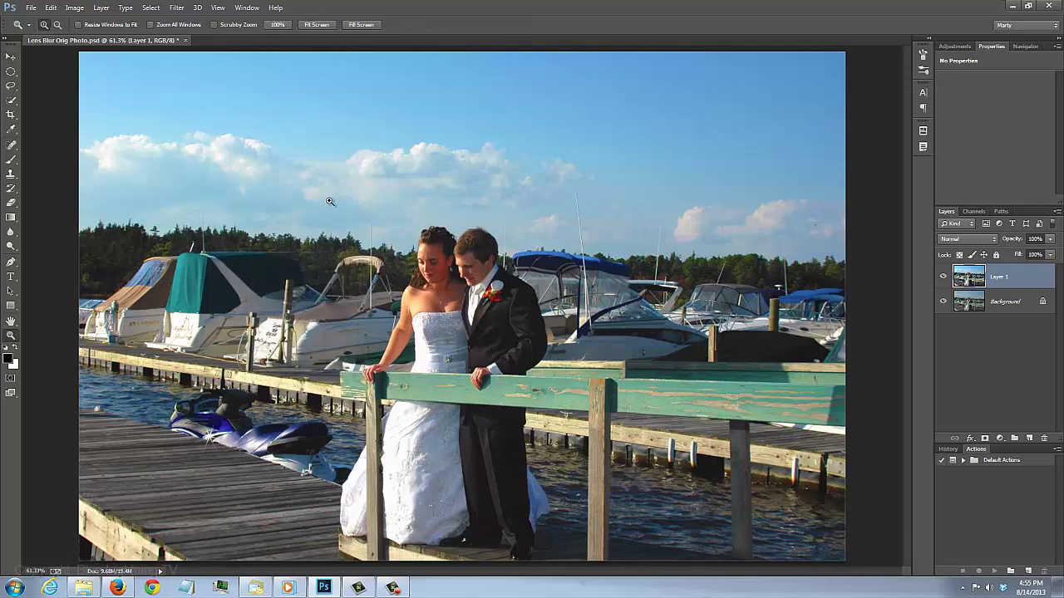
pyautogui.moveTo(330, 198); pyautogui.dragTo(583, 575)
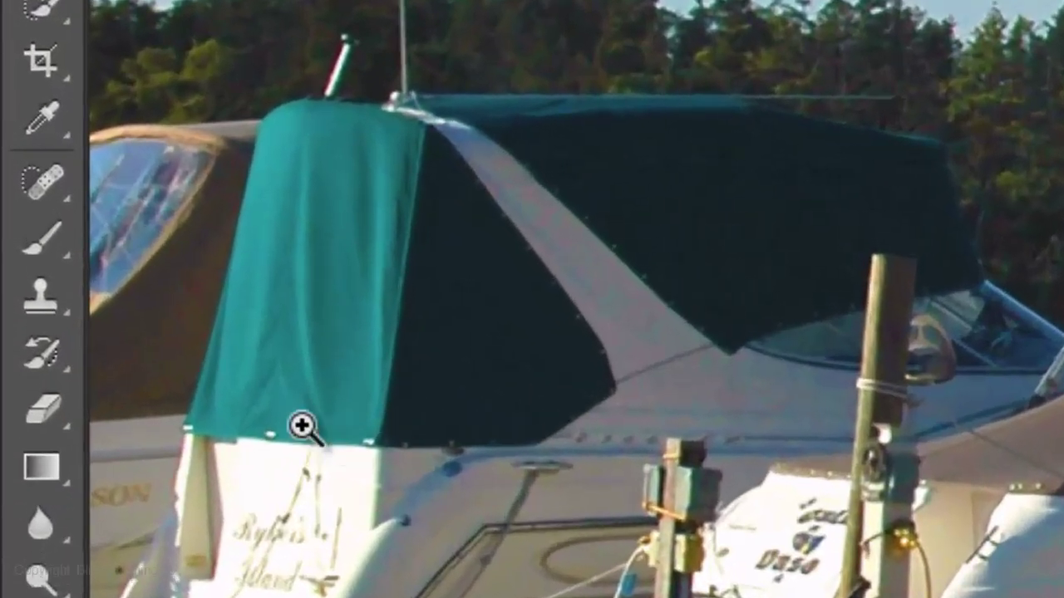
# - Switch to the Pencil tool with a 5 px, 100% hardness tip
pyautogui.rightClick(48, 249)
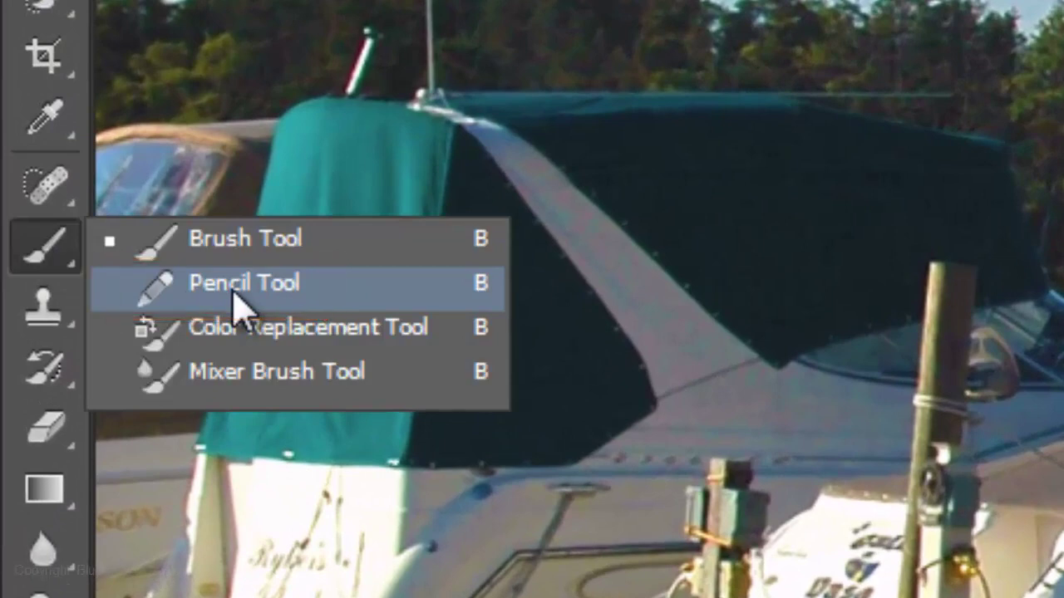
pyautogui.click(234, 287)
pyautogui.click(184, 80)
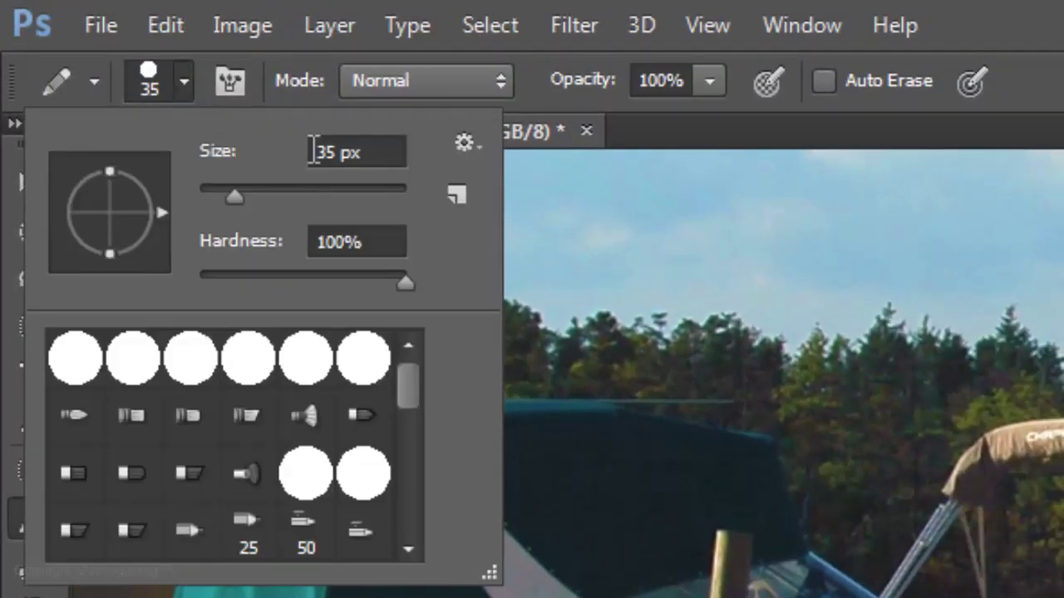
pyautogui.doubleClick(313, 152)
pyautogui.write('5')
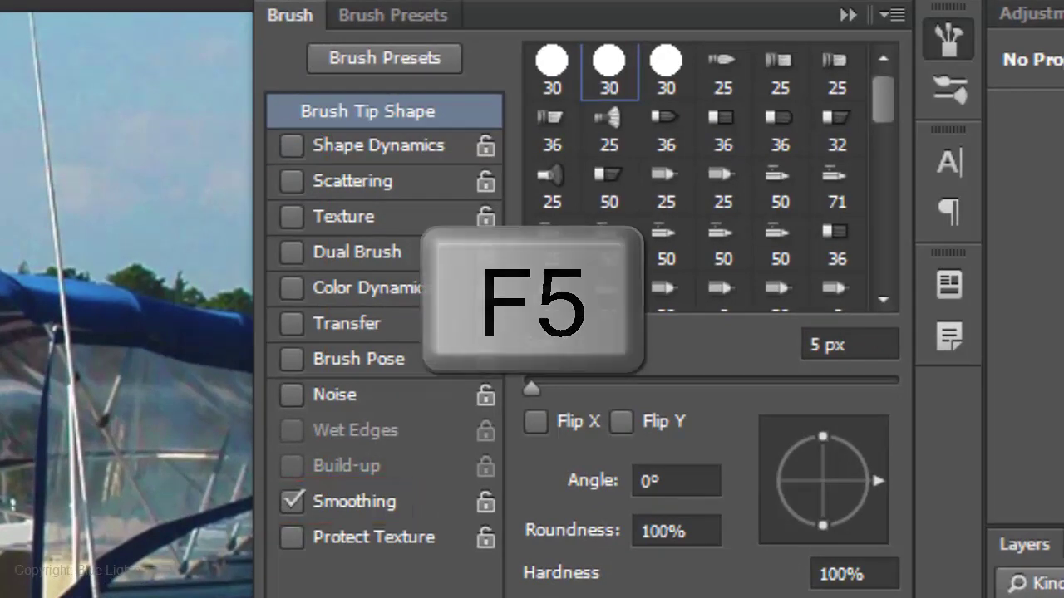
pyautogui.press('F5')
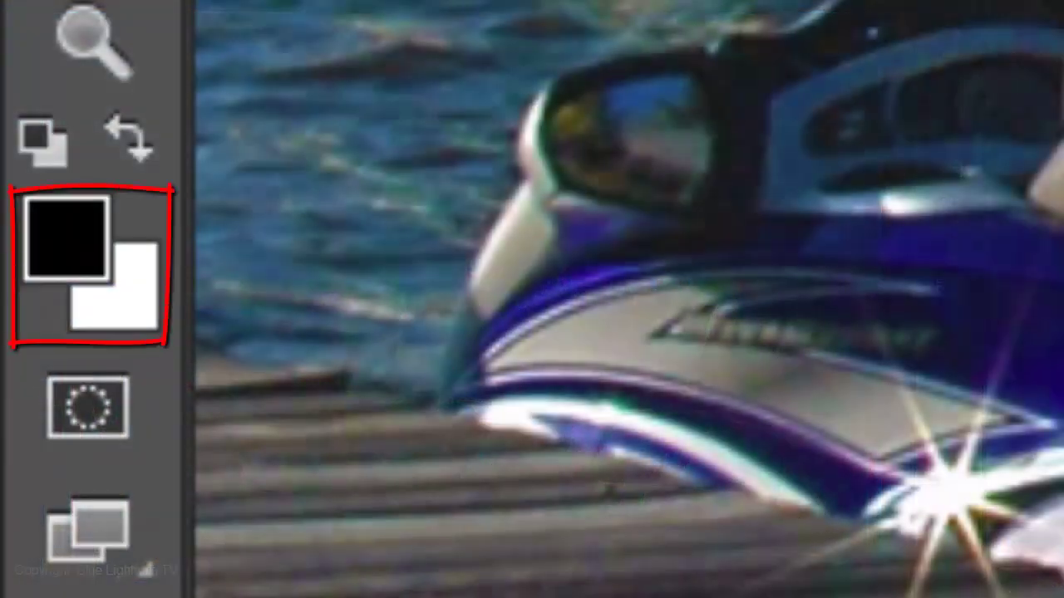
# - Reset default colours, enter Quick Mask, and outline the bride's hair, dress and inner arm
pyautogui.press('d')
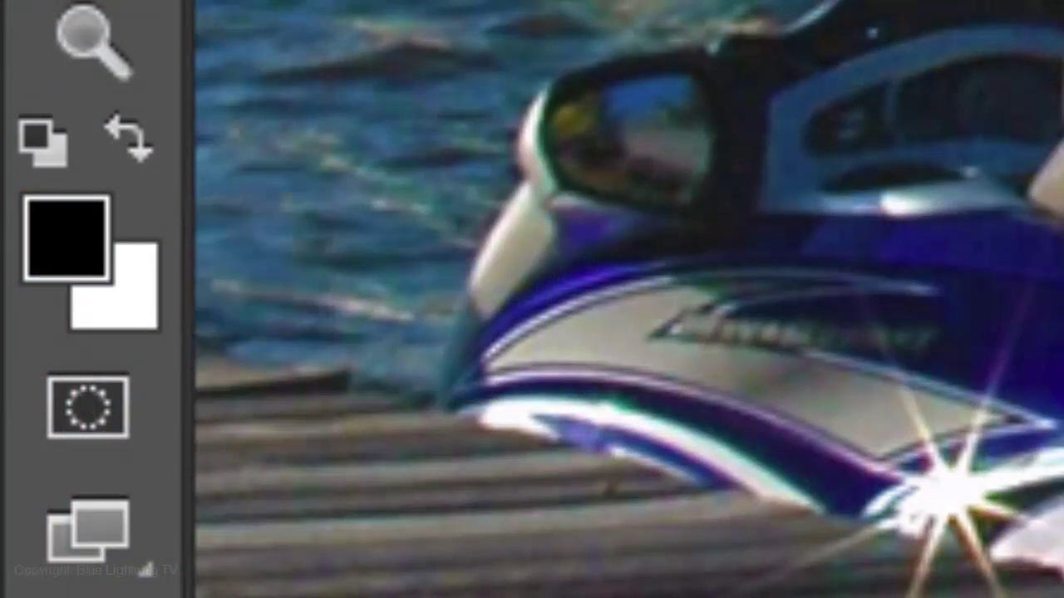
pyautogui.press('q')
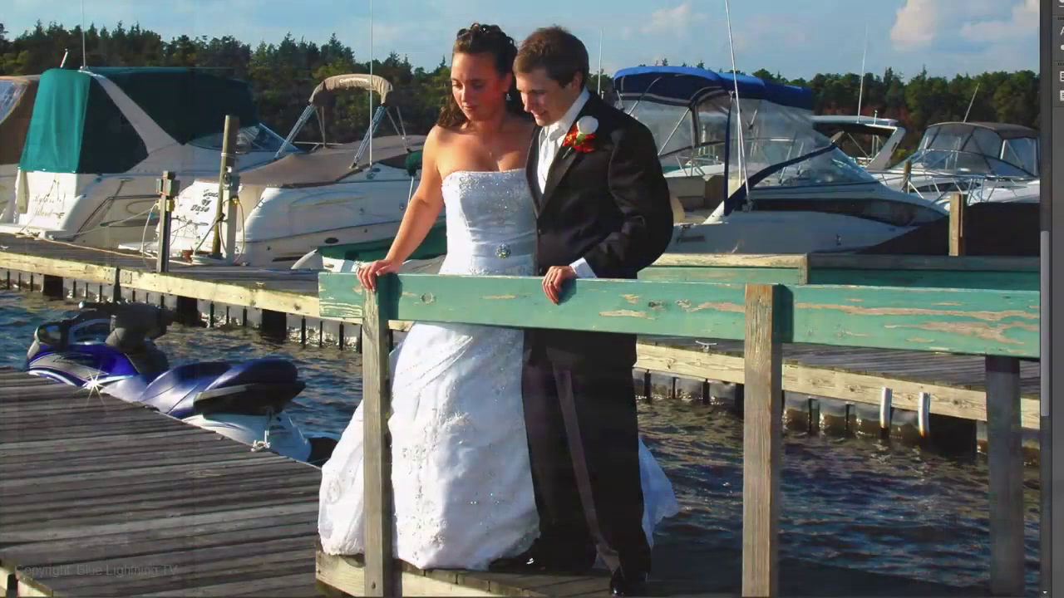
pyautogui.moveTo(466, 30)
pyautogui.mouseDown()
pyautogui.moveTo(511, 42)
pyautogui.moveTo(542, 33)
pyautogui.moveTo(675, 465)
pyautogui.moveTo(317, 586)
pyautogui.moveTo(321, 514)
pyautogui.moveTo(353, 407)
pyautogui.mouseUp()
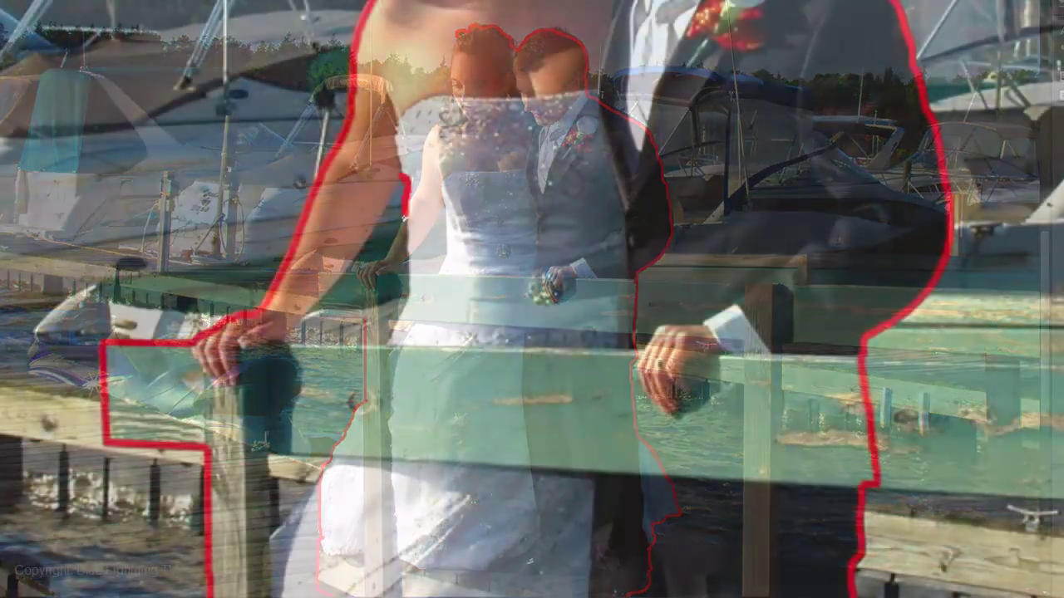
pyautogui.moveTo(444, 259)
pyautogui.mouseDown()
pyautogui.moveTo(433, 273)
pyautogui.moveTo(425, 234)
pyautogui.mouseUp()
pyautogui.moveTo(363, 250); pyautogui.dragTo(401, 176)
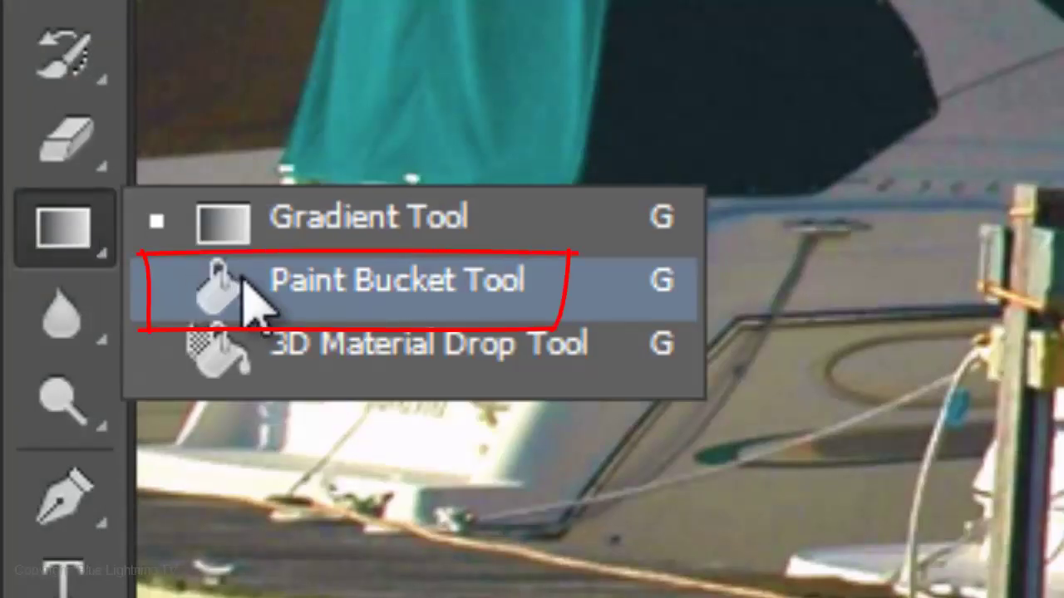
# - Fill the couple's outline with the Paint Bucket and exit Quick Mask to a selection
pyautogui.click(243, 278)
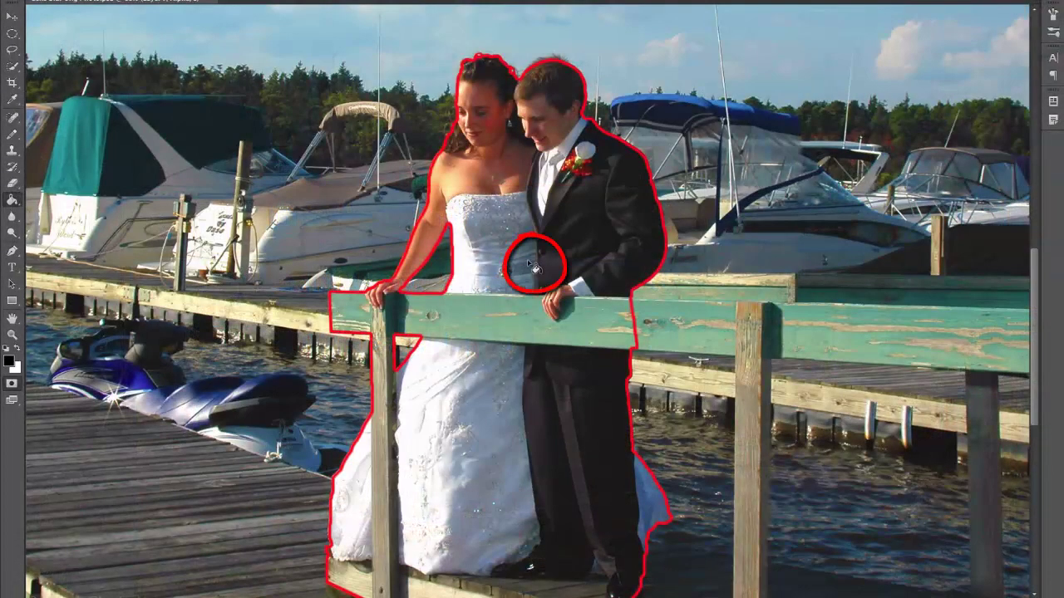
pyautogui.click(532, 266)
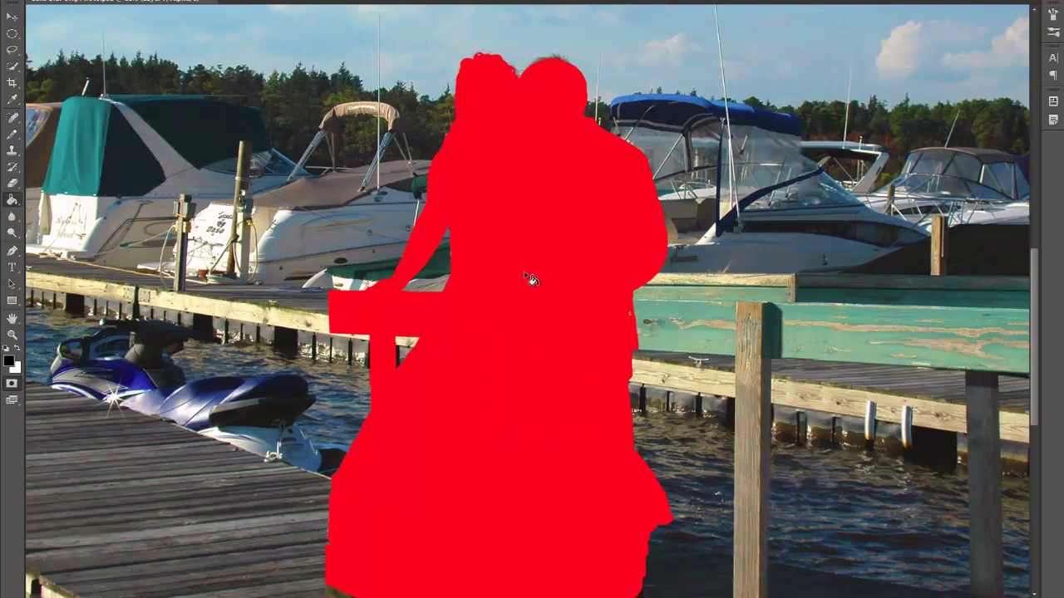
pyautogui.press('q')
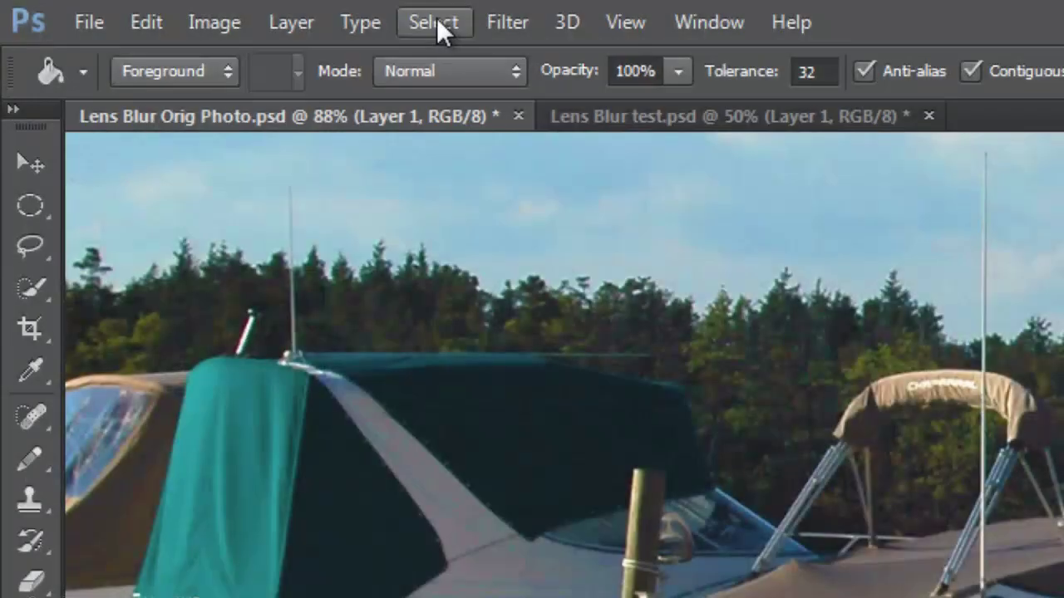
# - Refine the selection's hair edges and output it to a new layer with layer mask
pyautogui.click(435, 22)
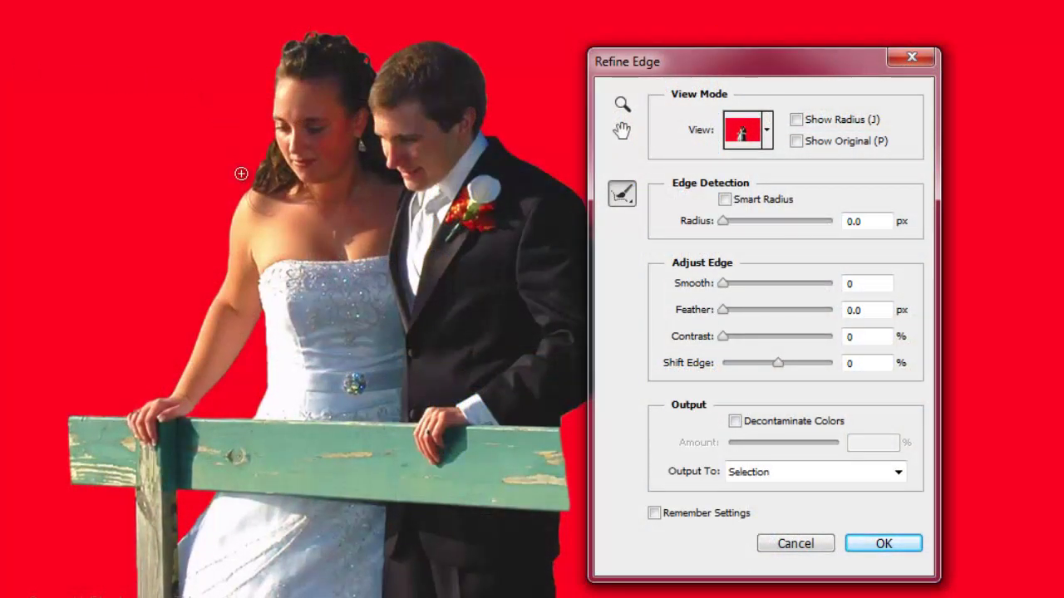
pyautogui.moveTo(275, 73)
pyautogui.mouseDown()
pyautogui.moveTo(350, 37)
pyautogui.moveTo(449, 38)
pyautogui.moveTo(476, 62)
pyautogui.mouseUp()
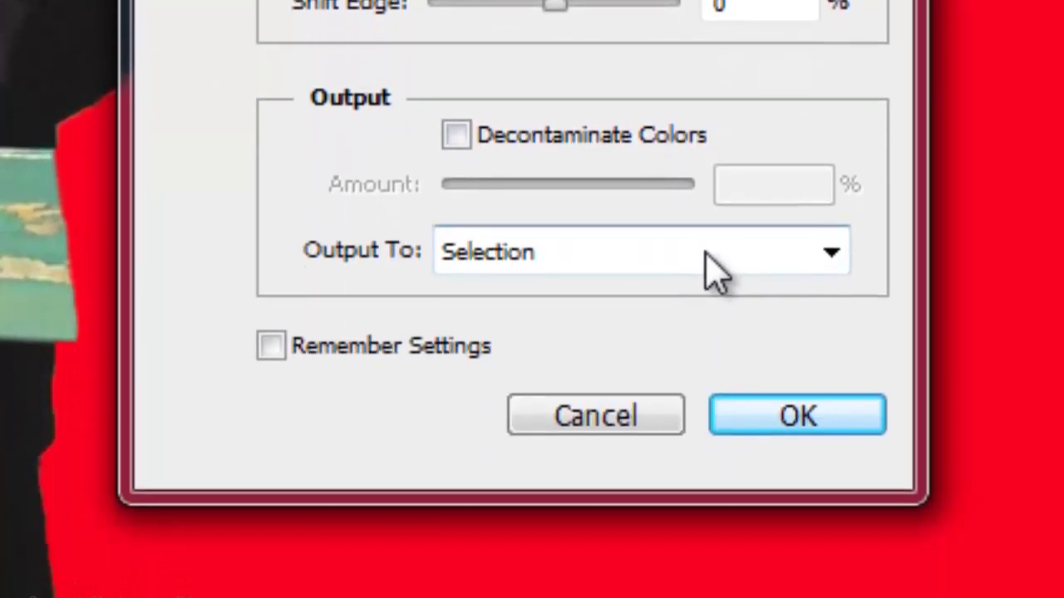
pyautogui.click(715, 567)
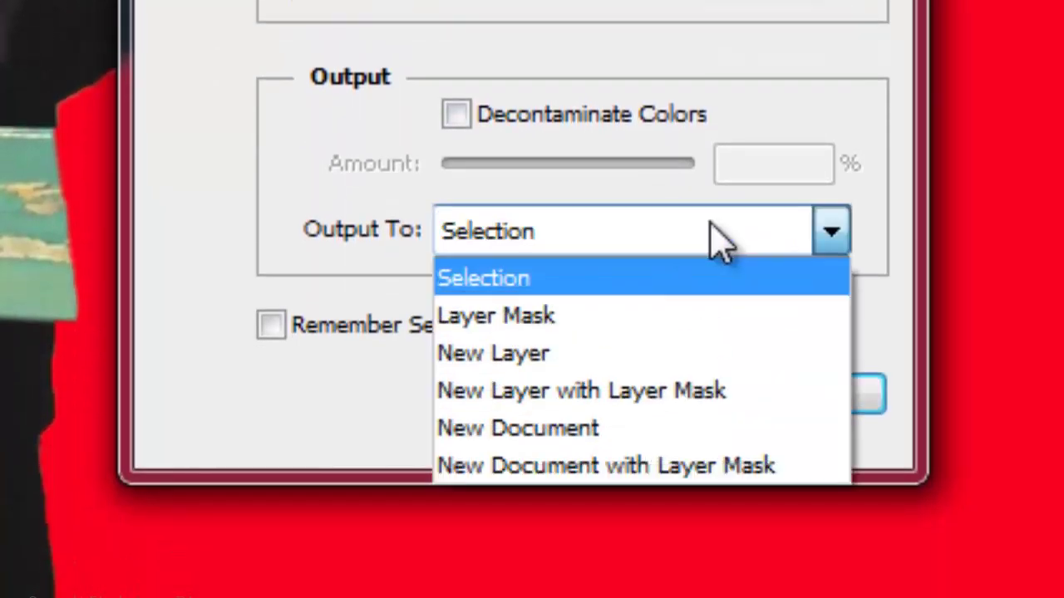
pyautogui.click(665, 404)
pyautogui.click(798, 404)
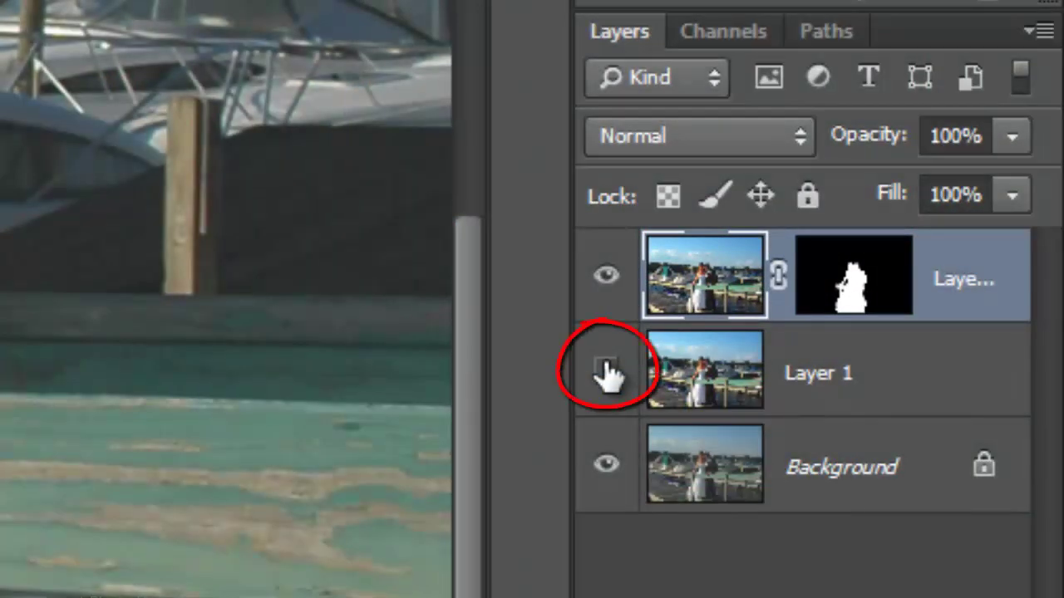
# - Show Layer 1 again and invert the copy's mask so it covers the background
pyautogui.click(605, 373)
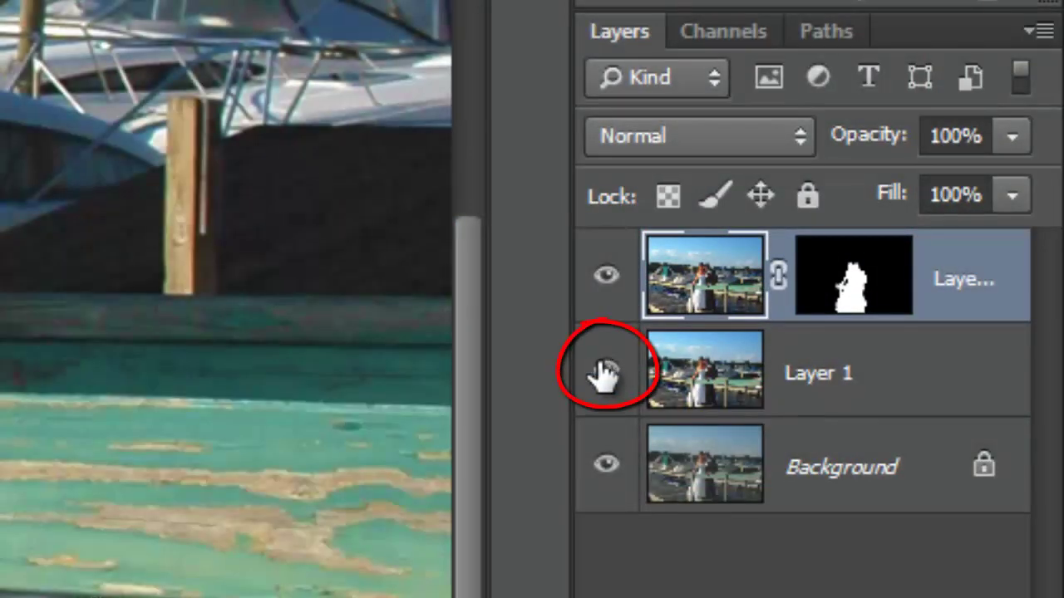
pyautogui.click(851, 278)
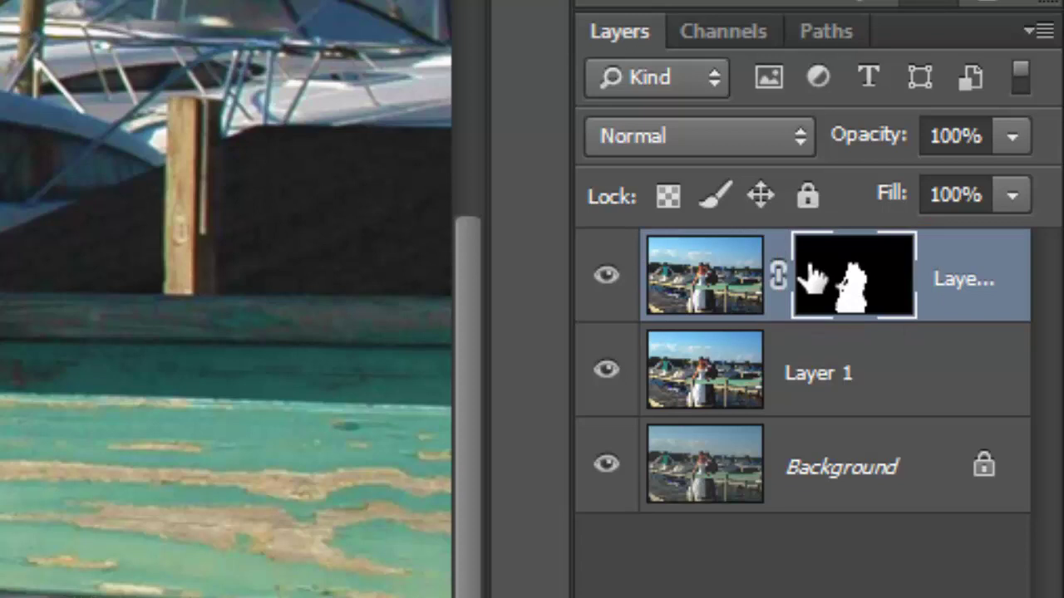
pyautogui.hotkey('ctrl', 'i')
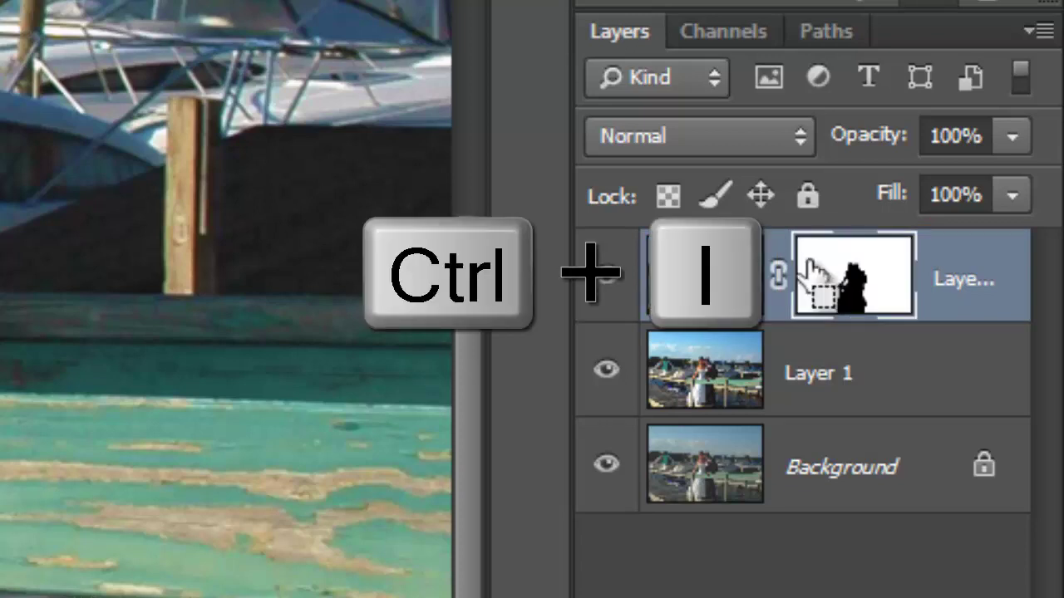
pyautogui.click(723, 277)
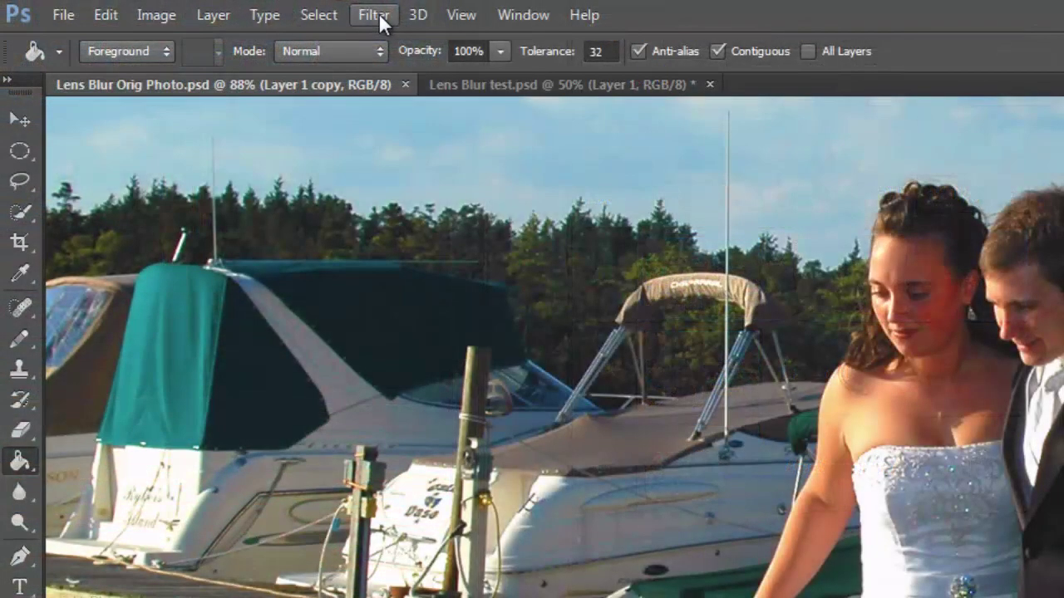
# - Apply Lens Blur to the background with the radius set to 23
pyautogui.click(378, 15)
pyautogui.moveTo(408, 275)
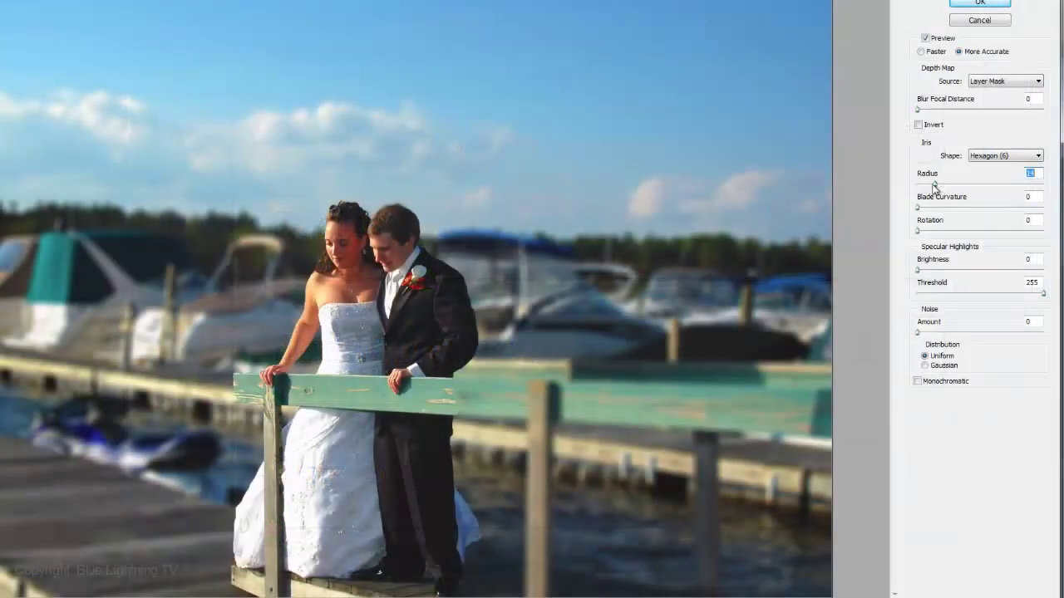
pyautogui.moveTo(936, 192); pyautogui.dragTo(914, 192)
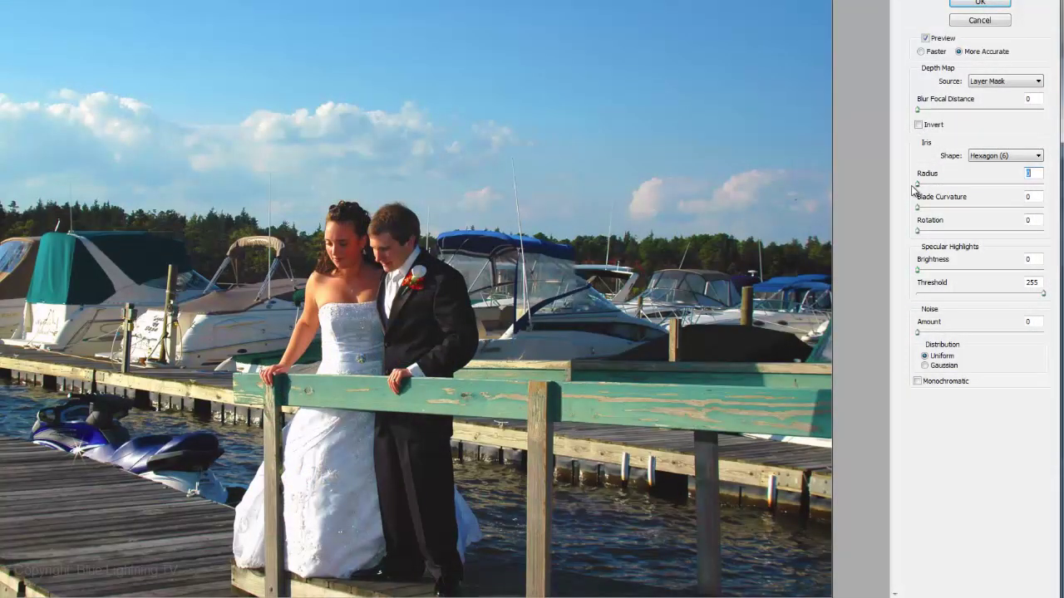
pyautogui.moveTo(913, 191); pyautogui.dragTo(981, 189)
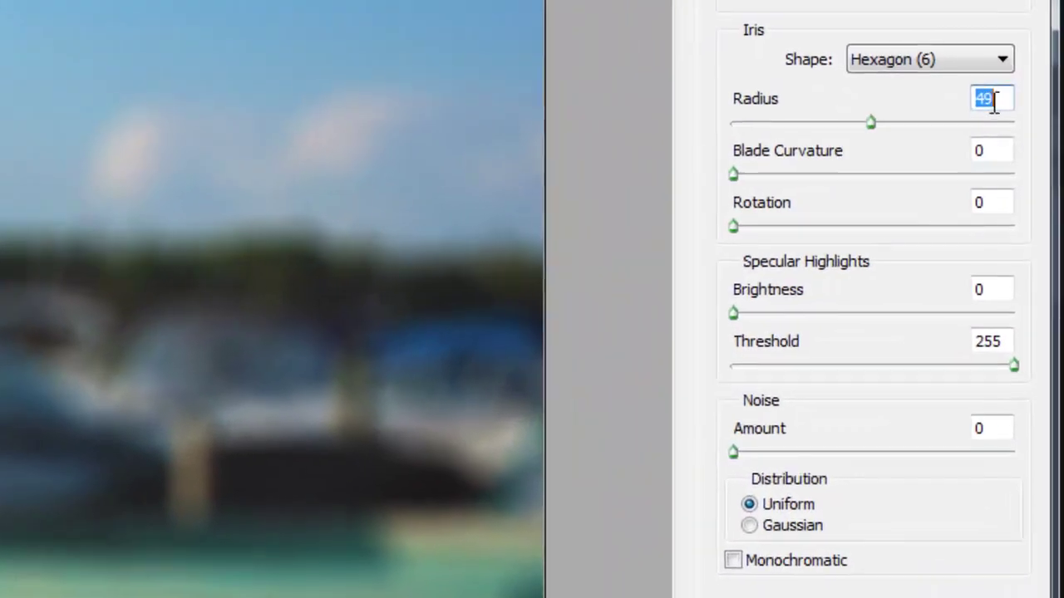
pyautogui.click(1036, 173)
pyautogui.doubleClick(989, 95)
pyautogui.write('23')
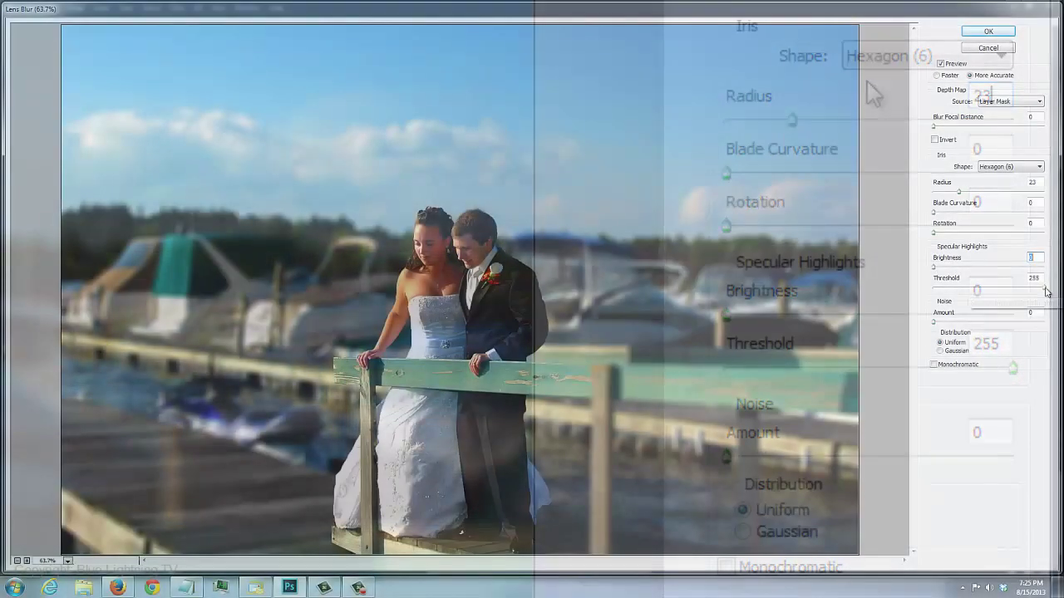
# - Raise specular highlight brightness to about 15 and apply the lens blur
pyautogui.click(1012, 367)
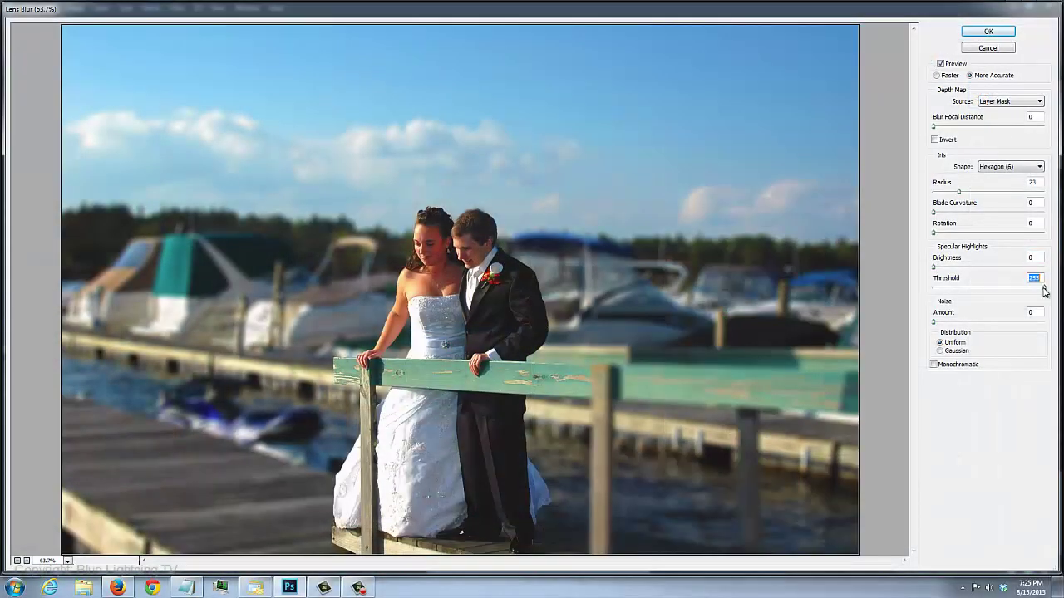
pyautogui.click(935, 268)
pyautogui.moveTo(936, 268)
pyautogui.mouseDown()
pyautogui.moveTo(966, 268)
pyautogui.moveTo(926, 268)
pyautogui.mouseUp()
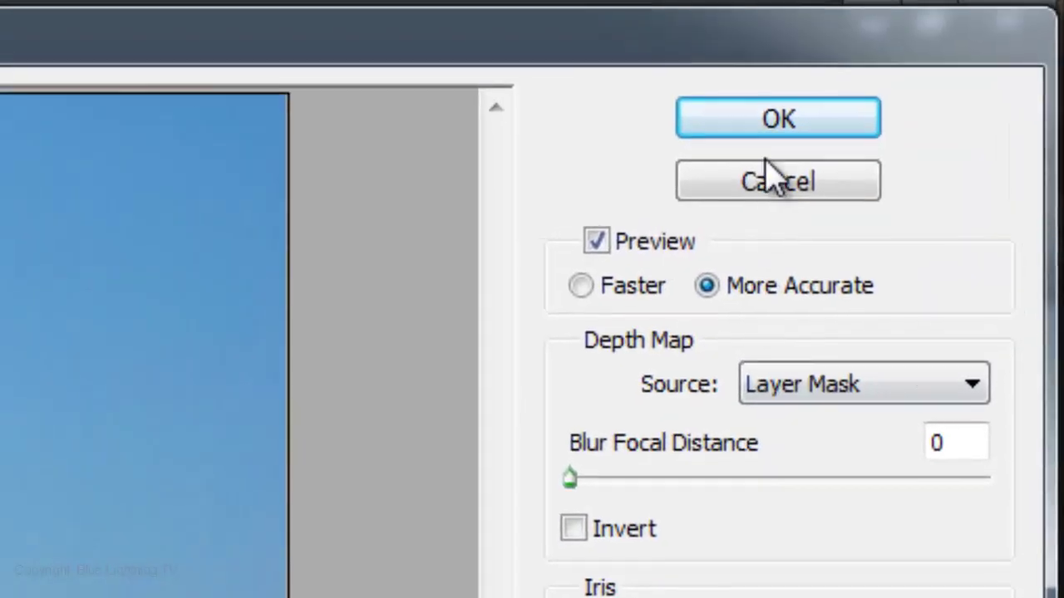
pyautogui.click(720, 111)
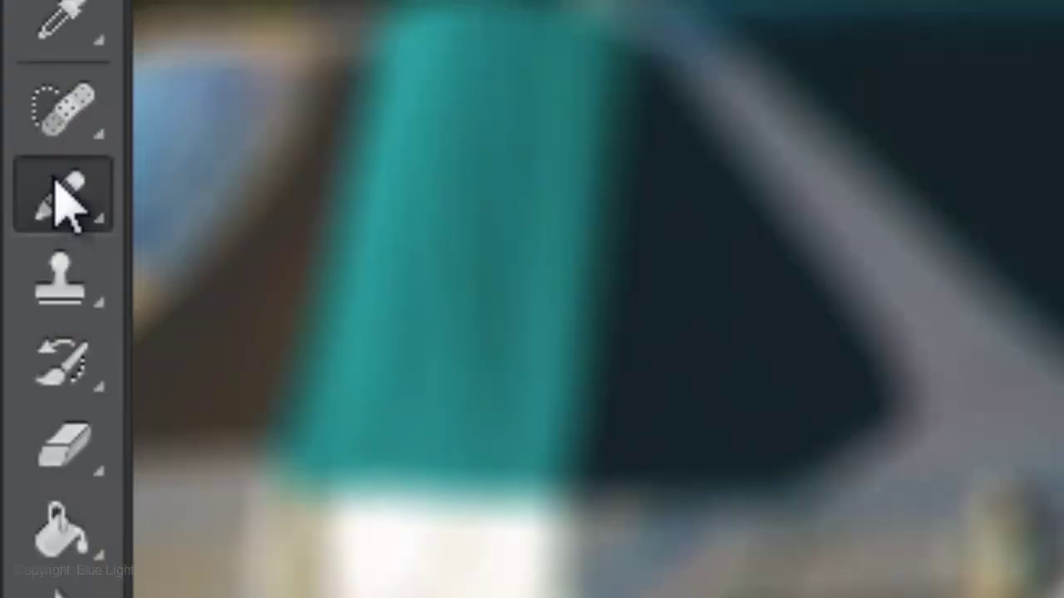
# - Select a soft brush and set its opacity to 50%
pyautogui.click(73, 191)
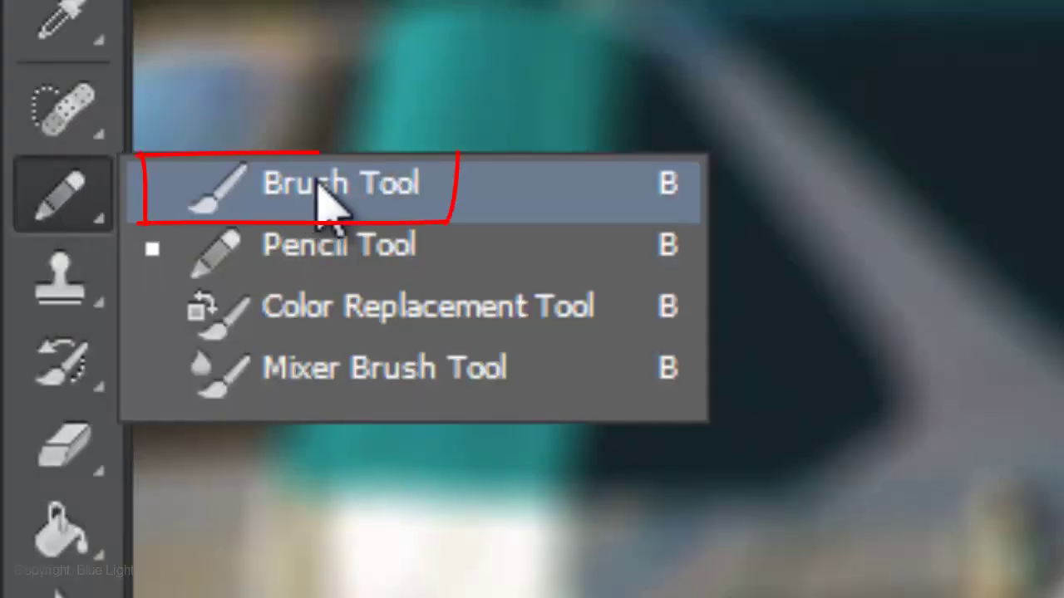
pyautogui.click(326, 183)
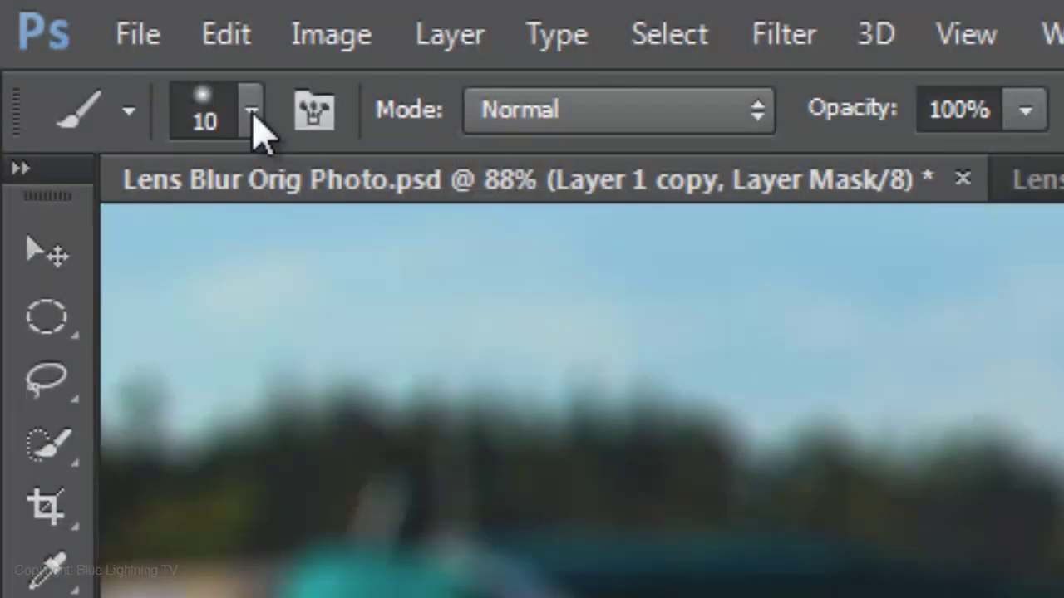
pyautogui.click(251, 114)
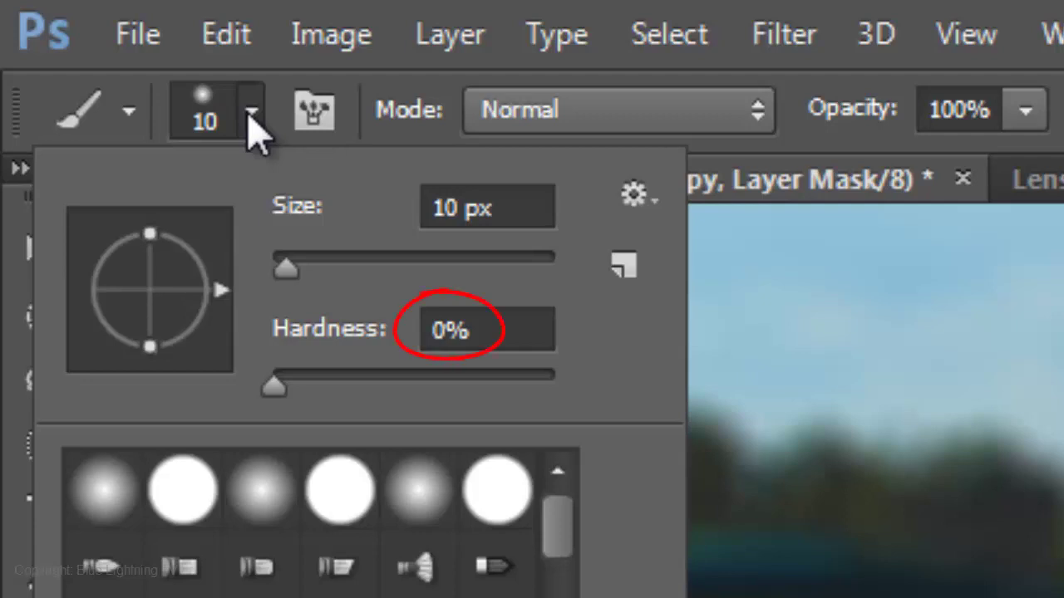
pyautogui.press('Return')
pyautogui.press('Return')
pyautogui.write('50')
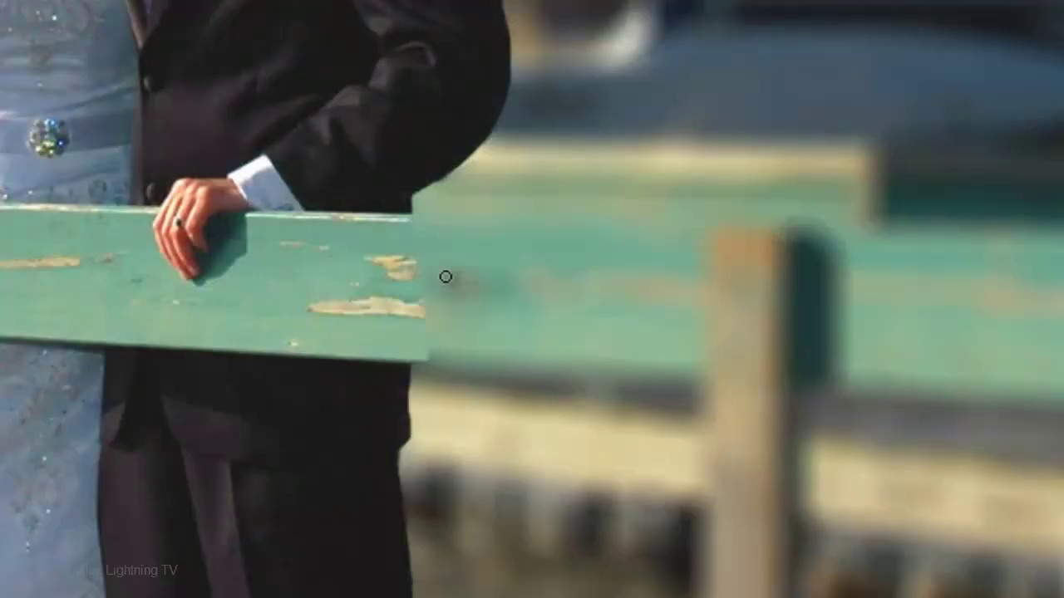
# - Paint the mask back over the railing board, trousers and shoe with a roughly 100 px brush
pyautogui.click(445, 276)
pyautogui.press(']')
pyautogui.press('[')
pyautogui.press(']')
pyautogui.press(']')
pyautogui.press(']')
pyautogui.press(']')
pyautogui.press(']')
pyautogui.press(']')
pyautogui.press(']')
pyautogui.press(']')
pyautogui.press(']')
pyautogui.moveTo(359, 260)
pyautogui.mouseDown()
pyautogui.moveTo(517, 264)
pyautogui.moveTo(527, 279)
pyautogui.moveTo(298, 307)
pyautogui.moveTo(348, 300)
pyautogui.moveTo(637, 323)
pyautogui.moveTo(399, 319)
pyautogui.moveTo(262, 299)
pyautogui.mouseUp()
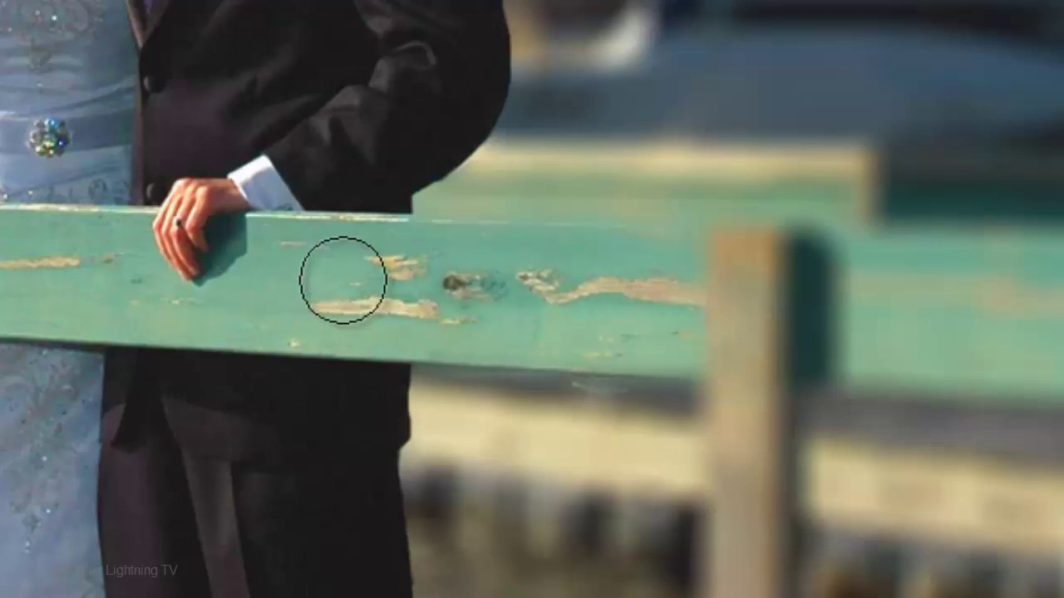
pyautogui.press('[')
pyautogui.press('[')
pyautogui.press('[')
pyautogui.press('[')
pyautogui.press('[')
pyautogui.press('[')
pyautogui.press('[')
pyautogui.press('[')
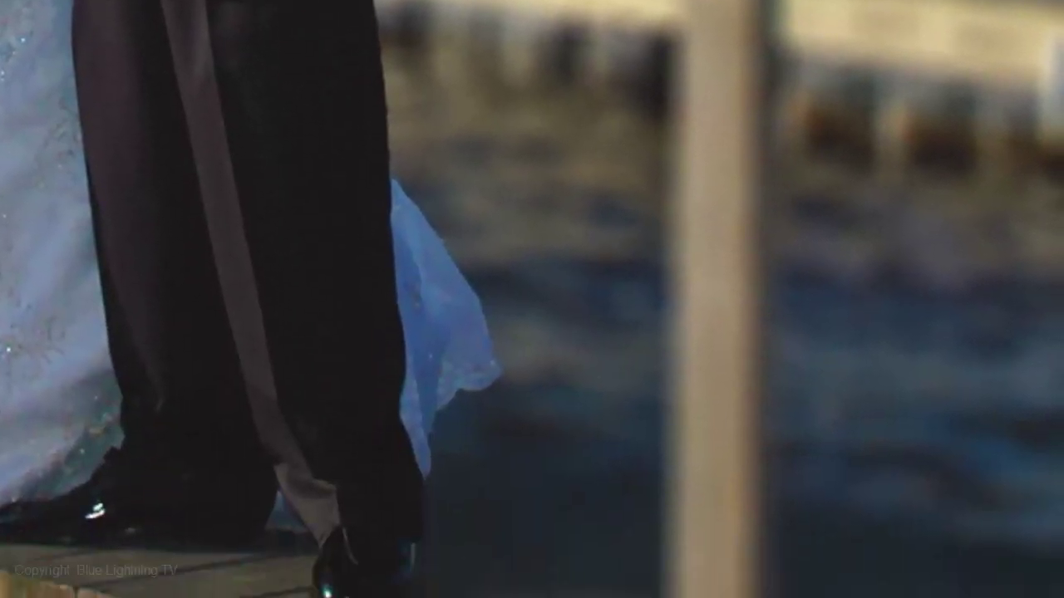
pyautogui.press(']')
pyautogui.press(']')
pyautogui.press(']')
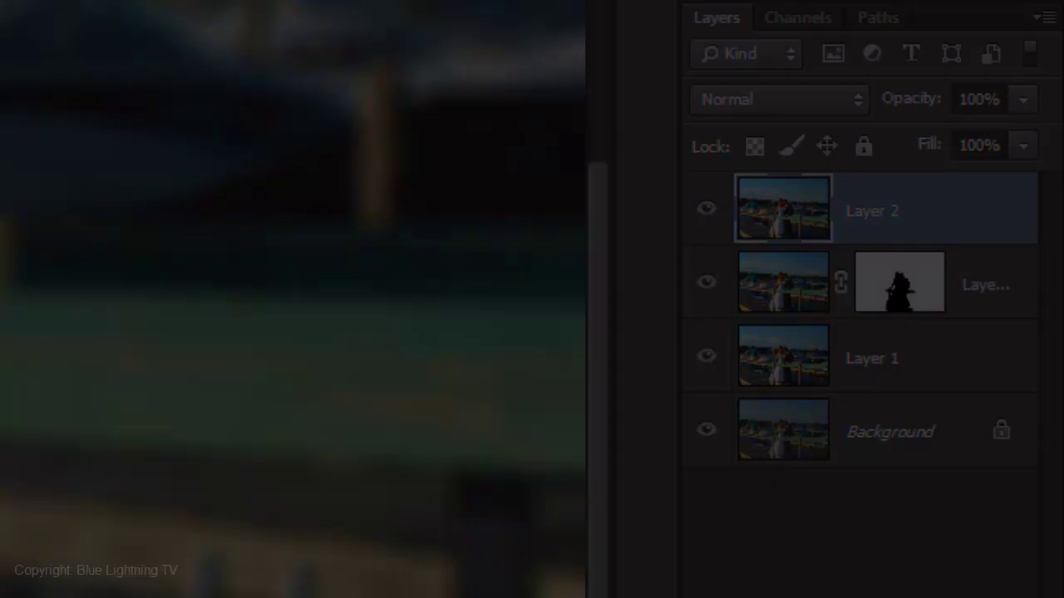
# - Render a 50-300mm Zoom Lens Flare on Layer 2 at 50% brightness, centred on the couple
pyautogui.click(411, 20)
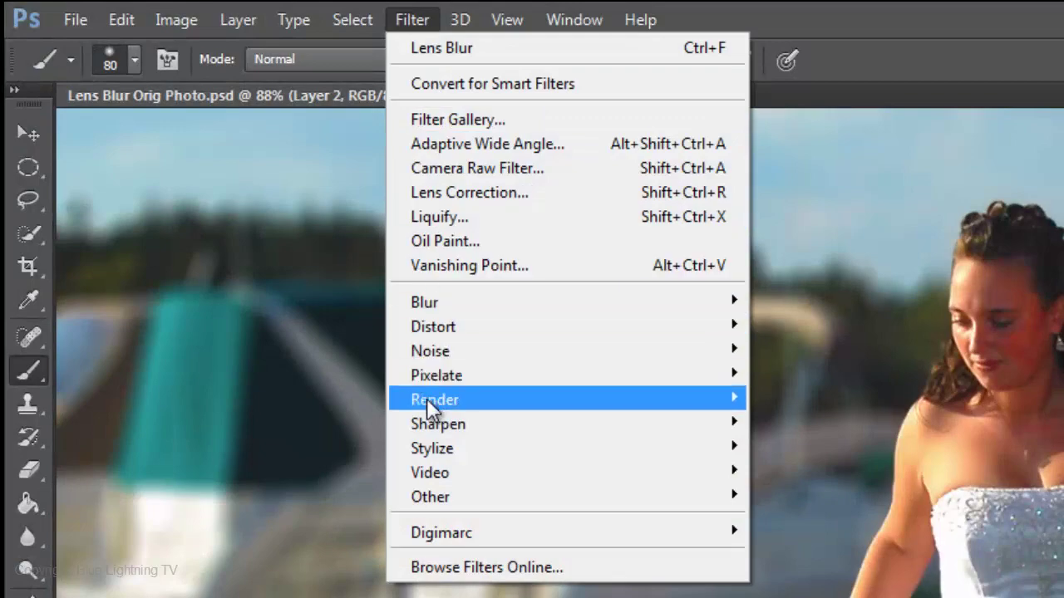
pyautogui.moveTo(426, 398)
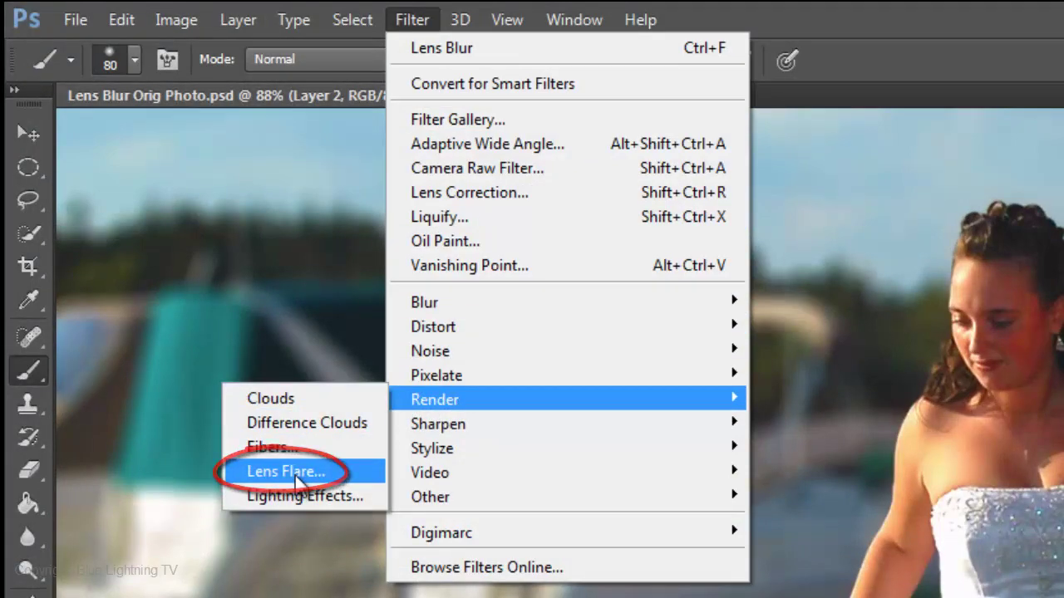
pyautogui.click(286, 471)
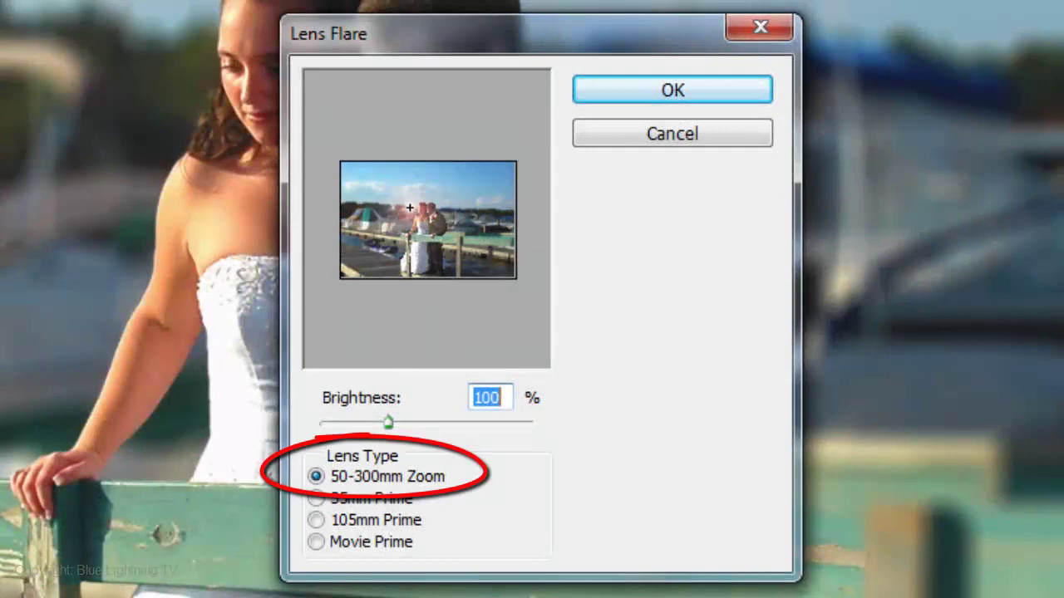
pyautogui.moveTo(498, 398); pyautogui.dragTo(479, 398)
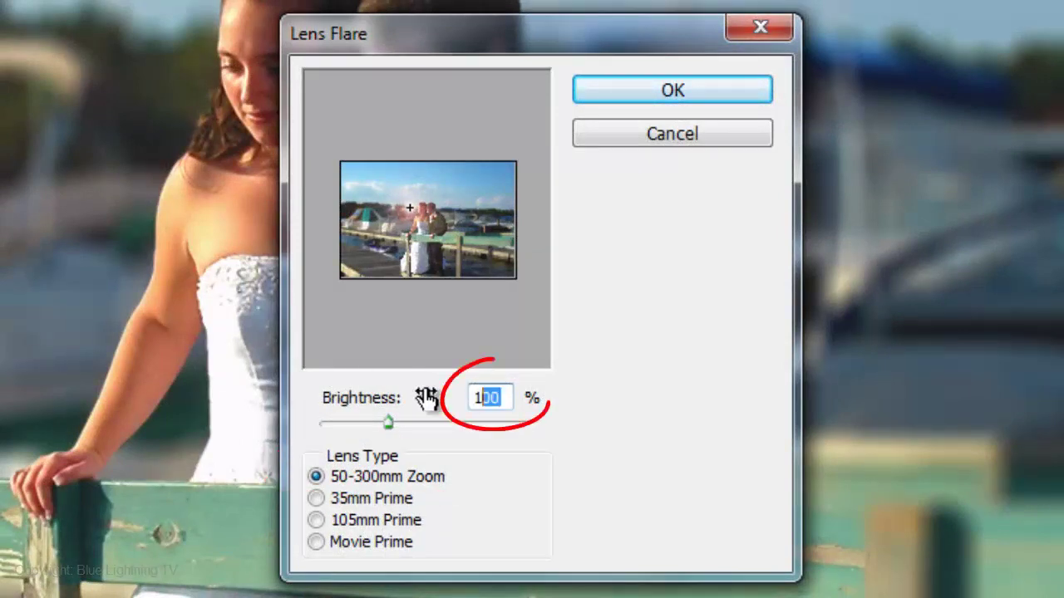
pyautogui.write('50')
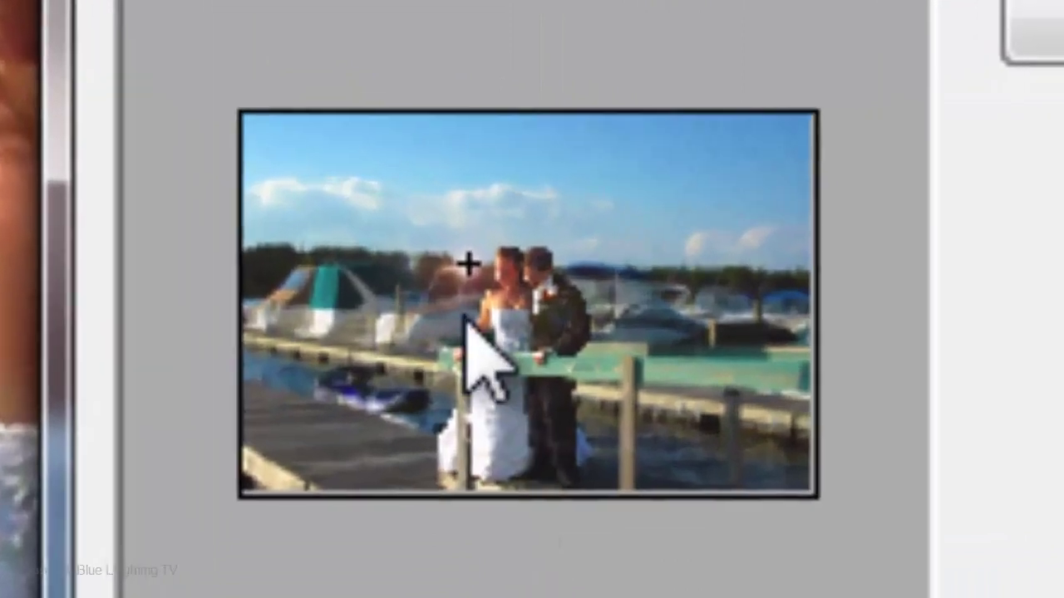
pyautogui.moveTo(410, 209)
pyautogui.mouseDown()
pyautogui.moveTo(390, 193)
pyautogui.moveTo(432, 246)
pyautogui.moveTo(363, 316)
pyautogui.moveTo(497, 416)
pyautogui.mouseUp()
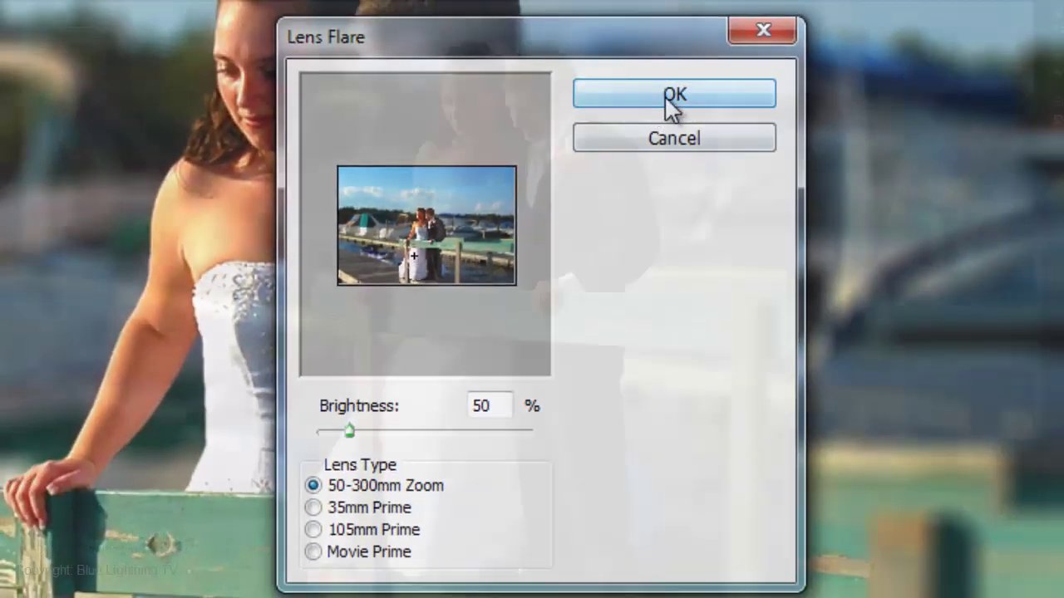
pyautogui.click(673, 95)
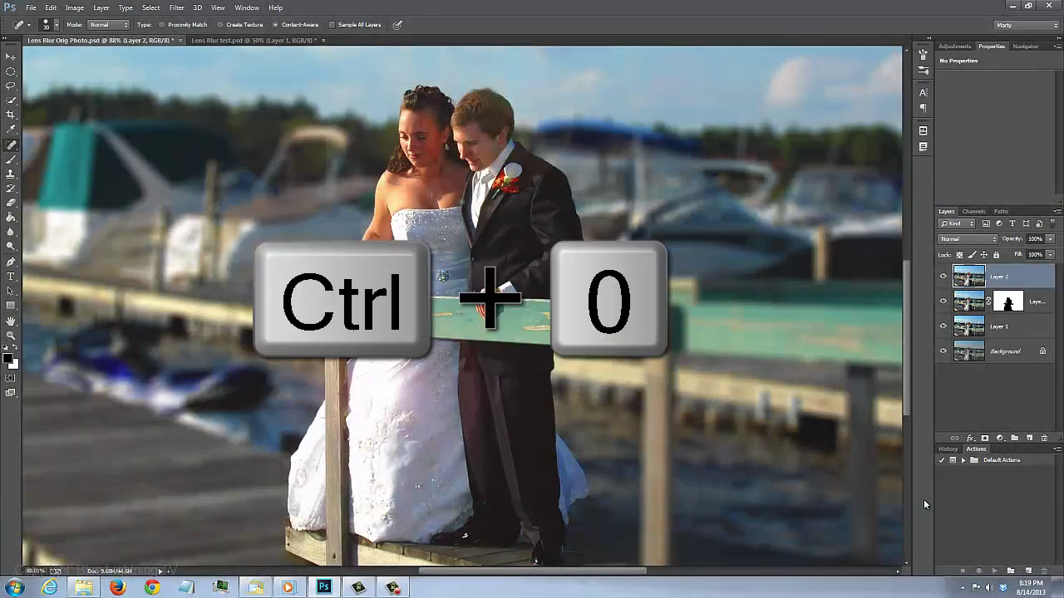
# - Fit the entire wedding photo on screen with Ctrl+0
pyautogui.hotkey('ctrl', '0')
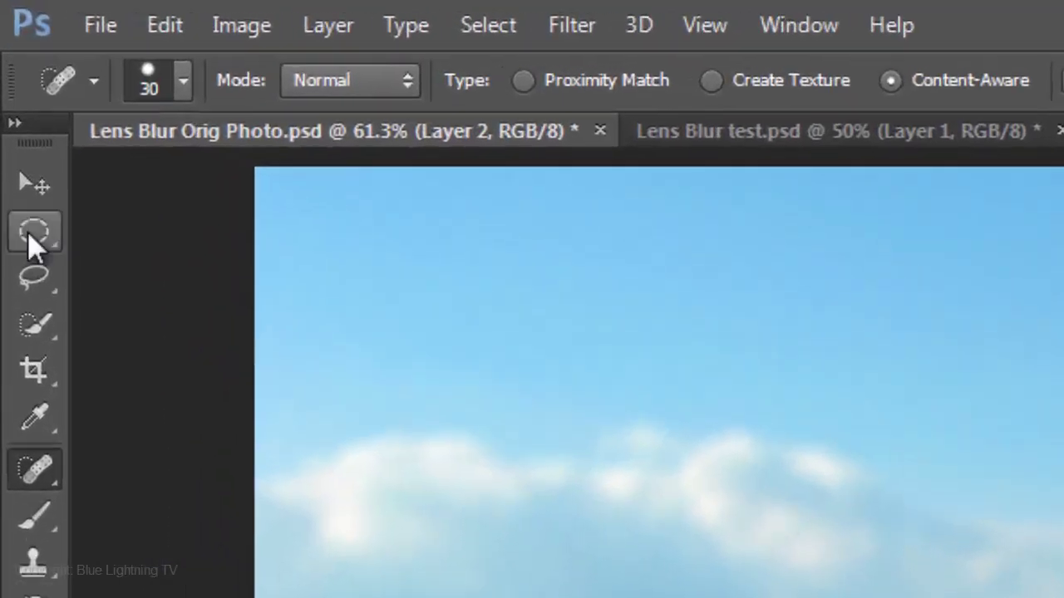
# - Draw an elliptical marquee from the photo's top-left to bottom-right corner
pyautogui.click(11, 71)
pyautogui.rightClick(41, 287)
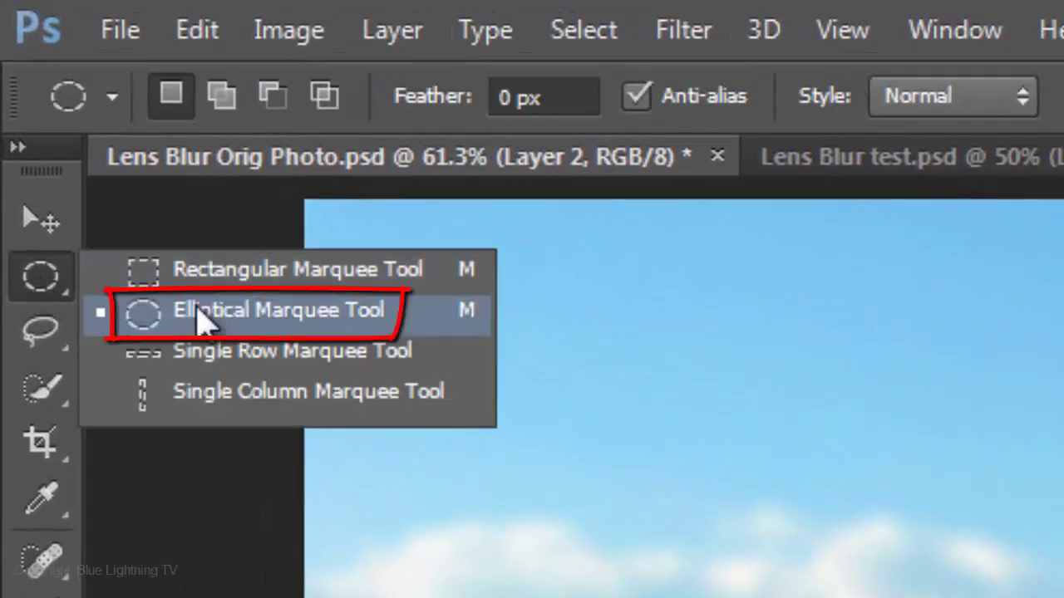
pyautogui.click(200, 314)
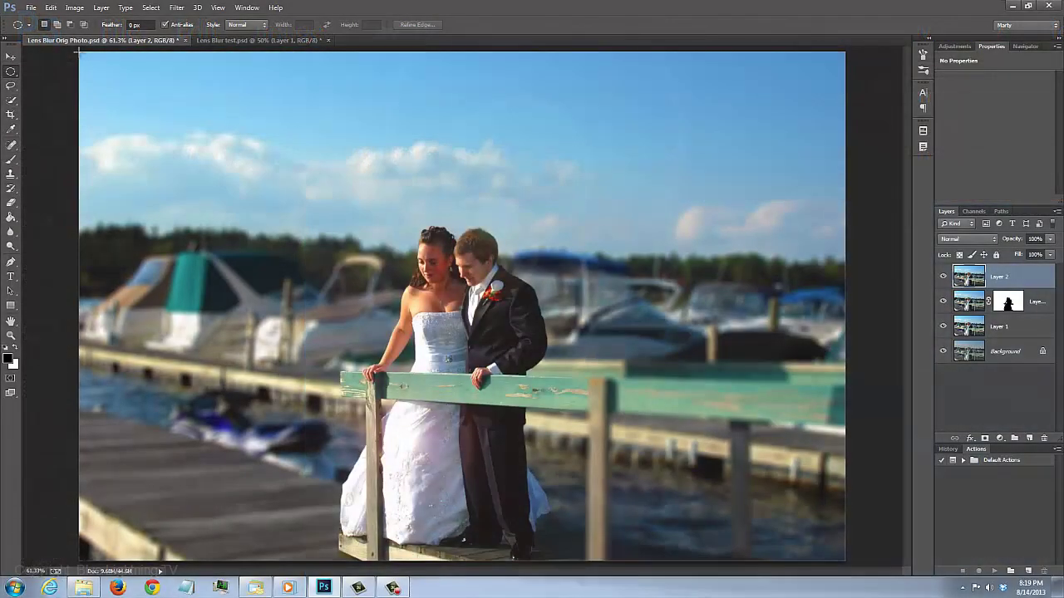
pyautogui.moveTo(304, 202); pyautogui.dragTo(772, 520)
pyautogui.moveTo(277, 185)
pyautogui.mouseDown()
pyautogui.moveTo(548, 349)
pyautogui.moveTo(843, 556)
pyautogui.mouseUp()
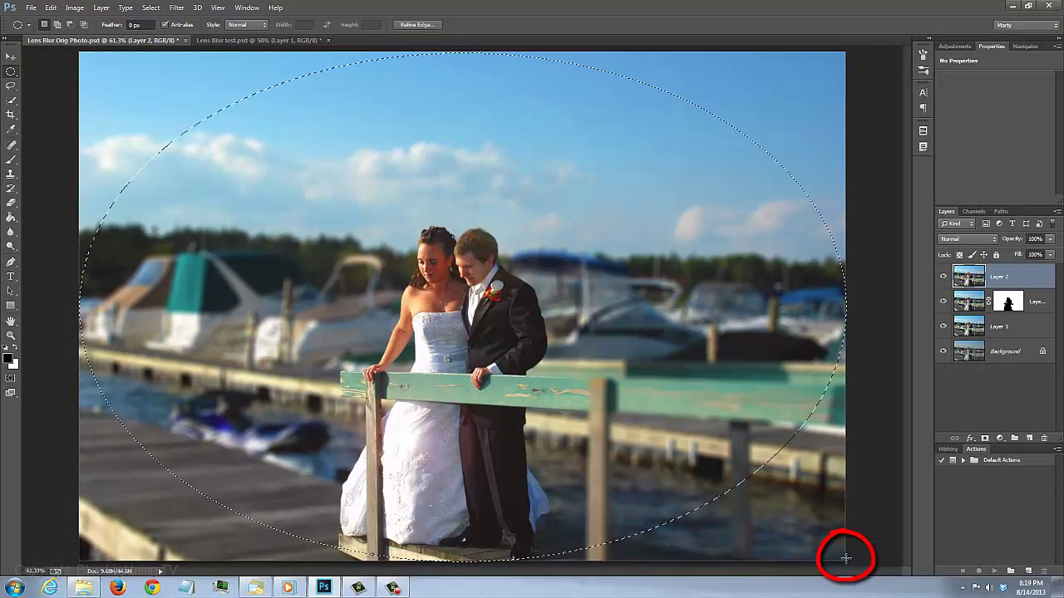
# - Narrow and reshape the oval with Transform Selection, then commit it
pyautogui.click(154, 8)
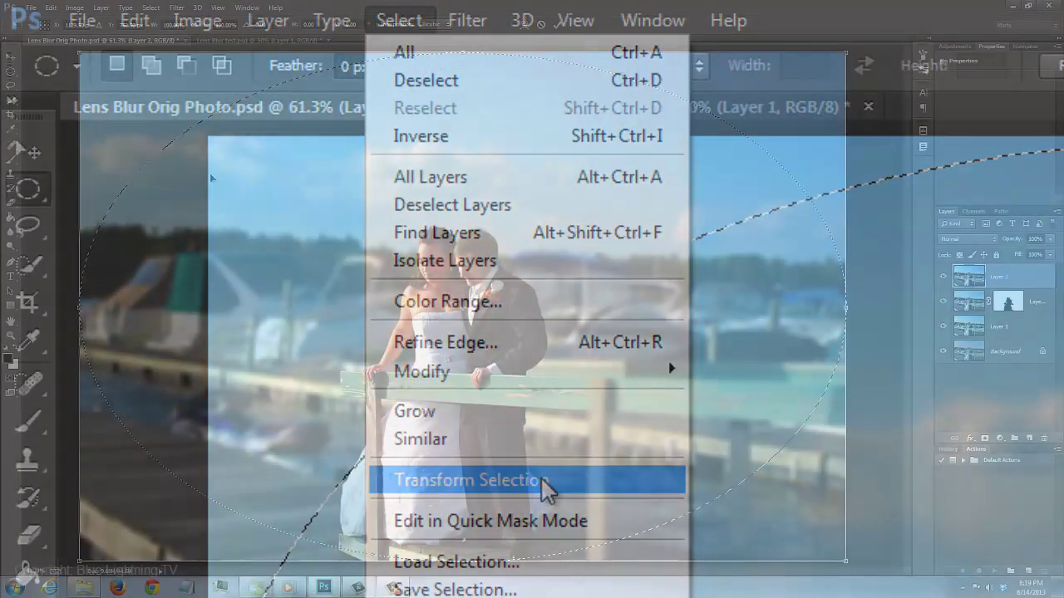
pyautogui.click(546, 482)
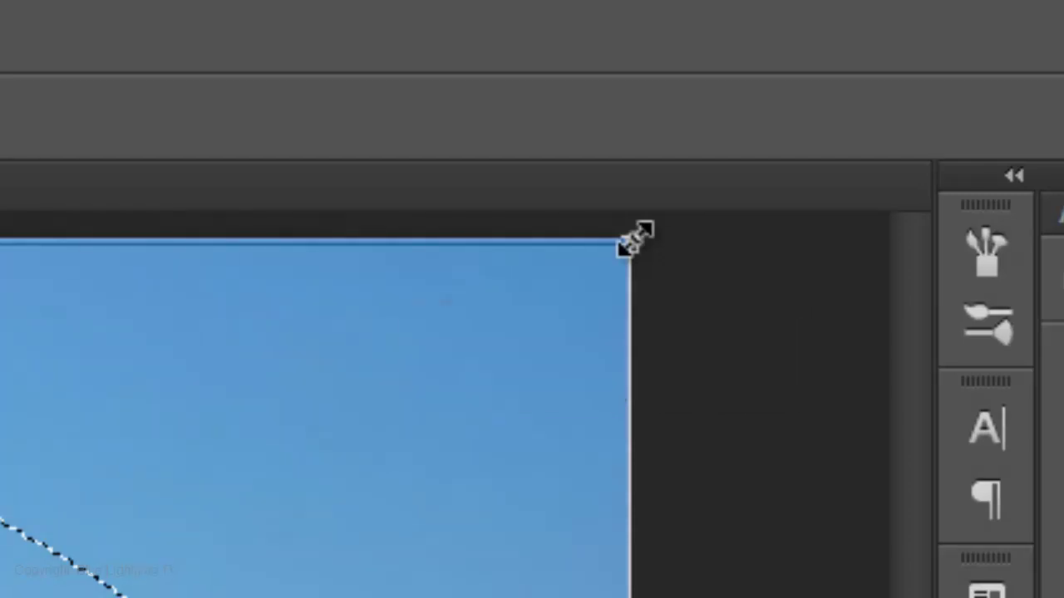
pyautogui.moveTo(634, 241); pyautogui.dragTo(523, 304)
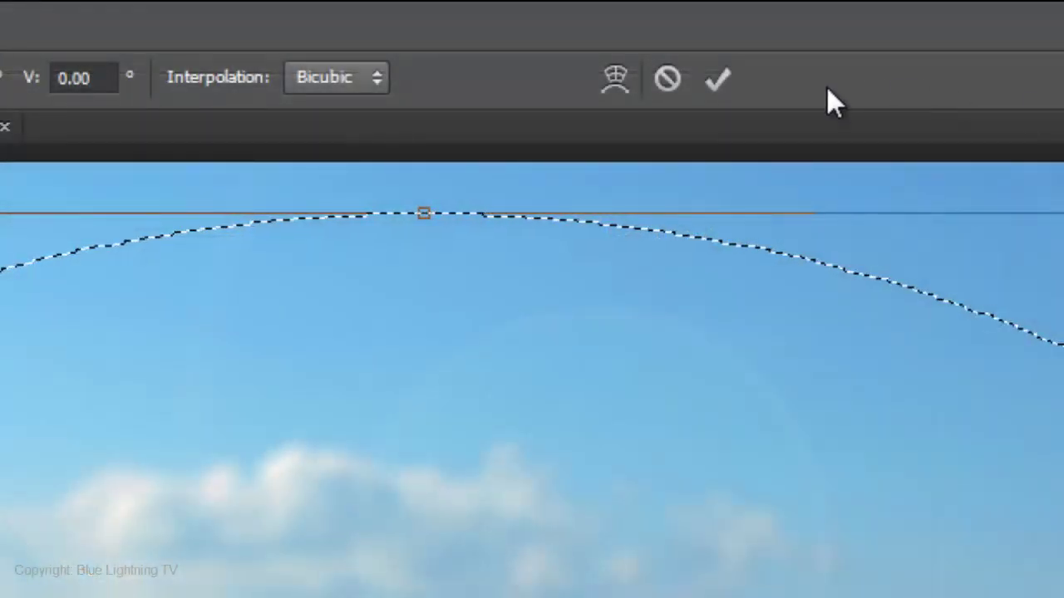
pyautogui.click(722, 75)
# - Feather the oval selection by 107.9 px in Refine Edge, outputting to selection
pyautogui.click(321, 74)
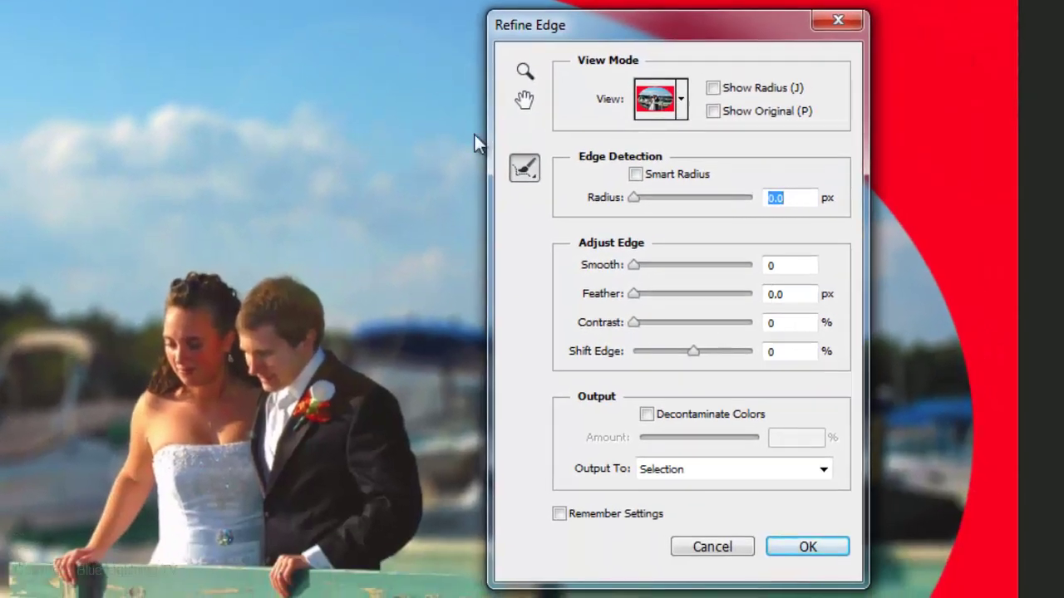
pyautogui.moveTo(670, 336); pyautogui.dragTo(754, 348)
pyautogui.moveTo(711, 304); pyautogui.dragTo(703, 309)
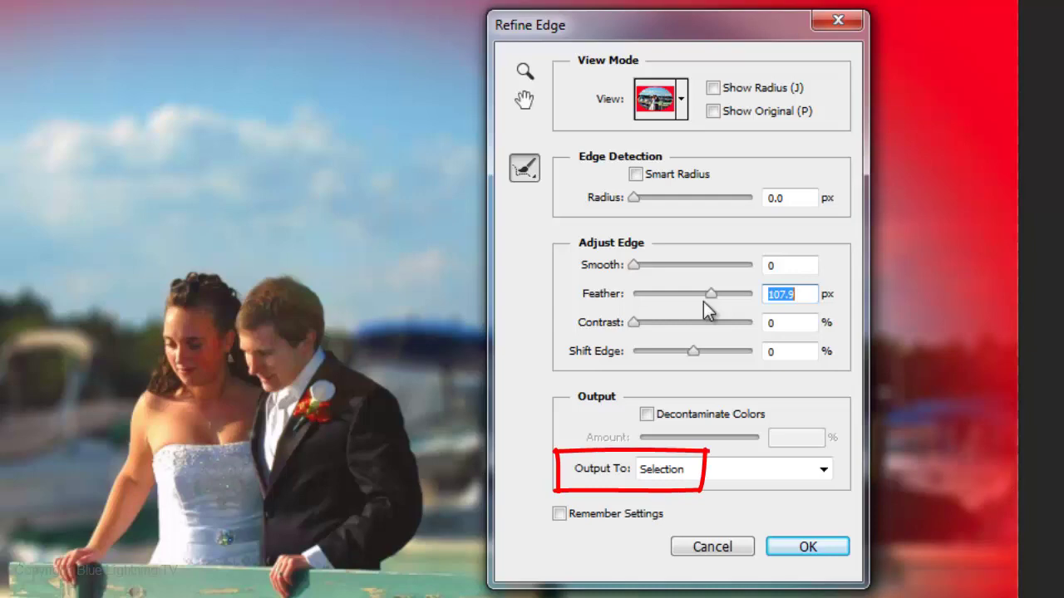
pyautogui.click(798, 549)
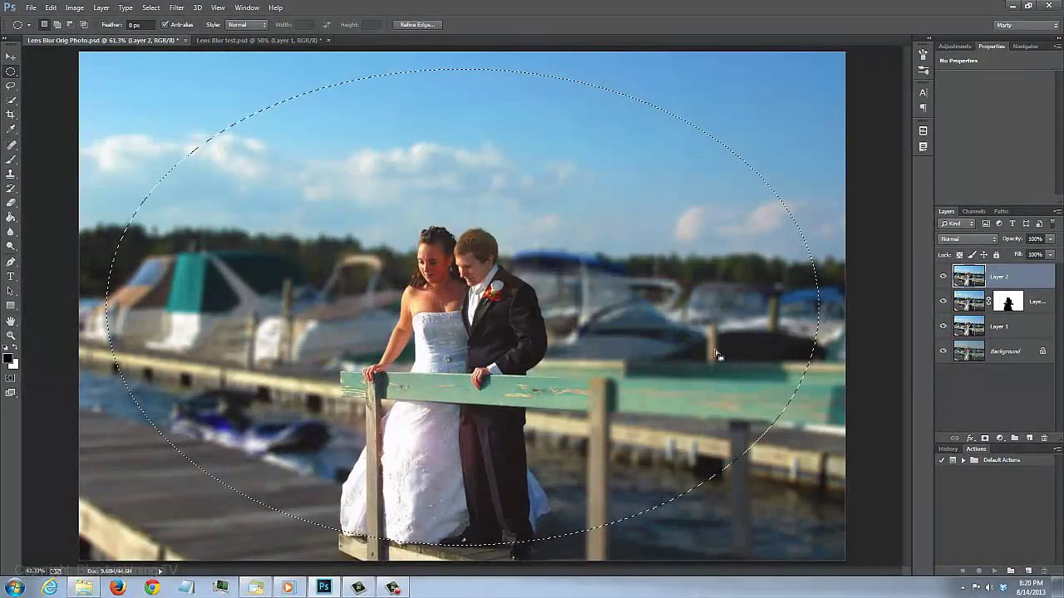
# - Invert the selection and fill the area outside the oval with white
pyautogui.hotkey('ctrl', 'shift', 'i')
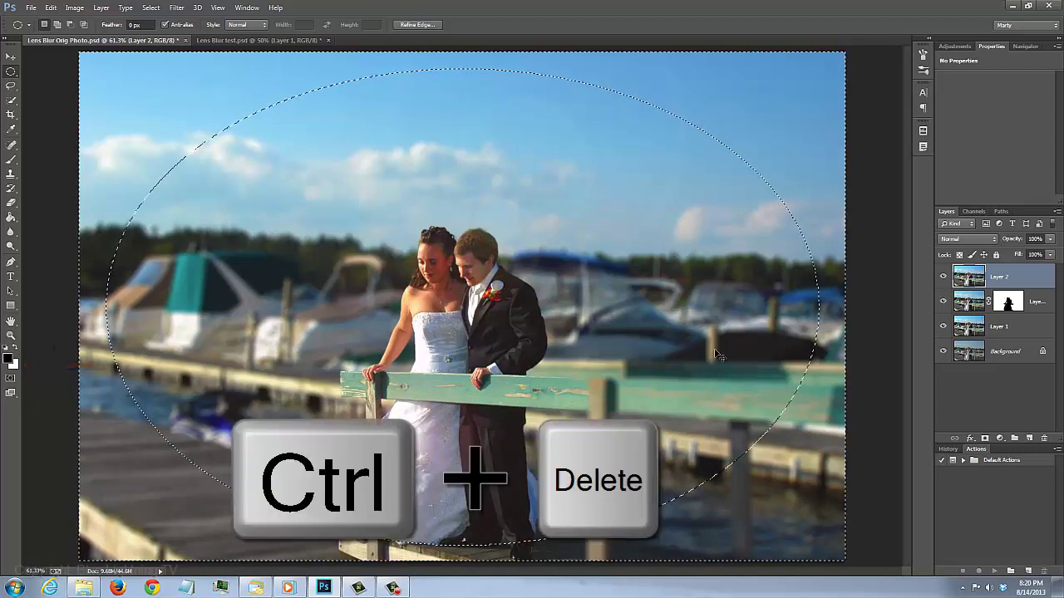
pyautogui.hotkey('ctrl', 'Delete')
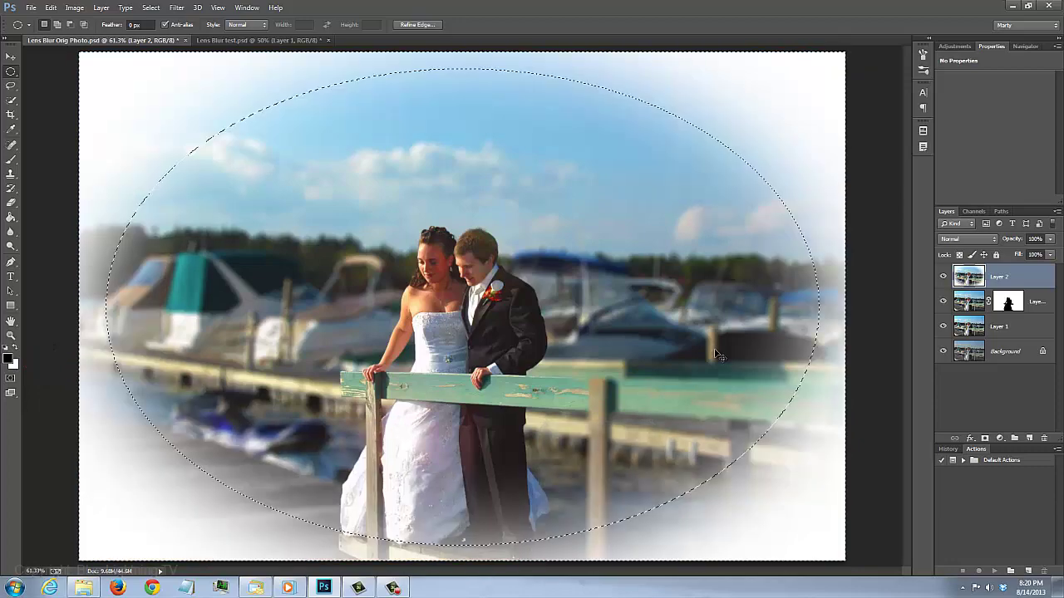